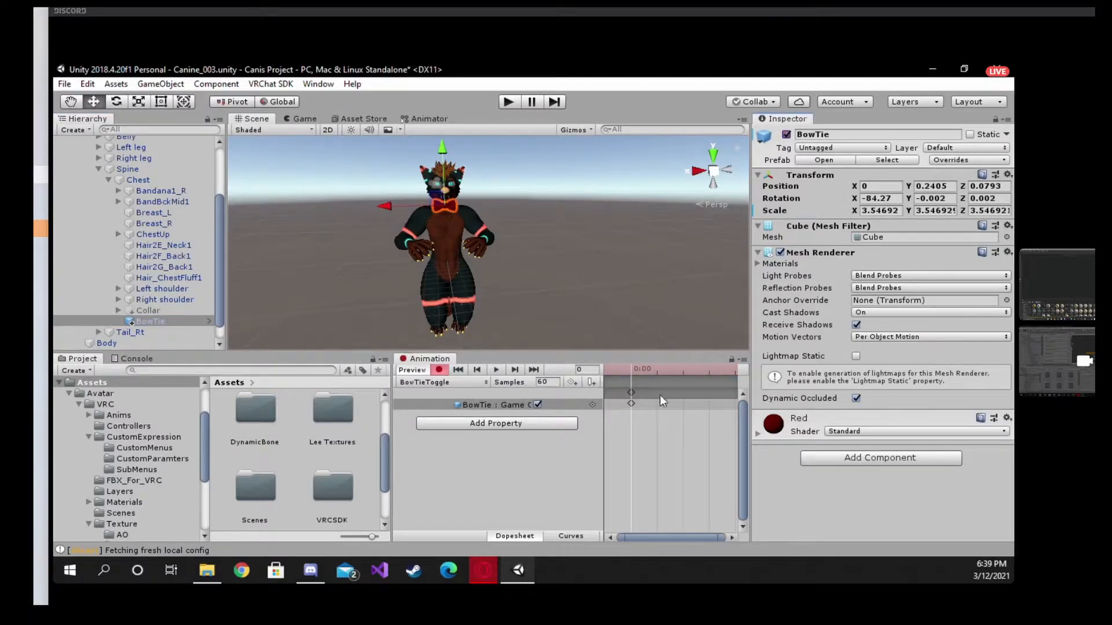
# Step: Stop recording the BowTieToggle animation and add a second BowTie keyframe at frame 1
pyautogui.click(438, 370)
pyautogui.click(631, 404)
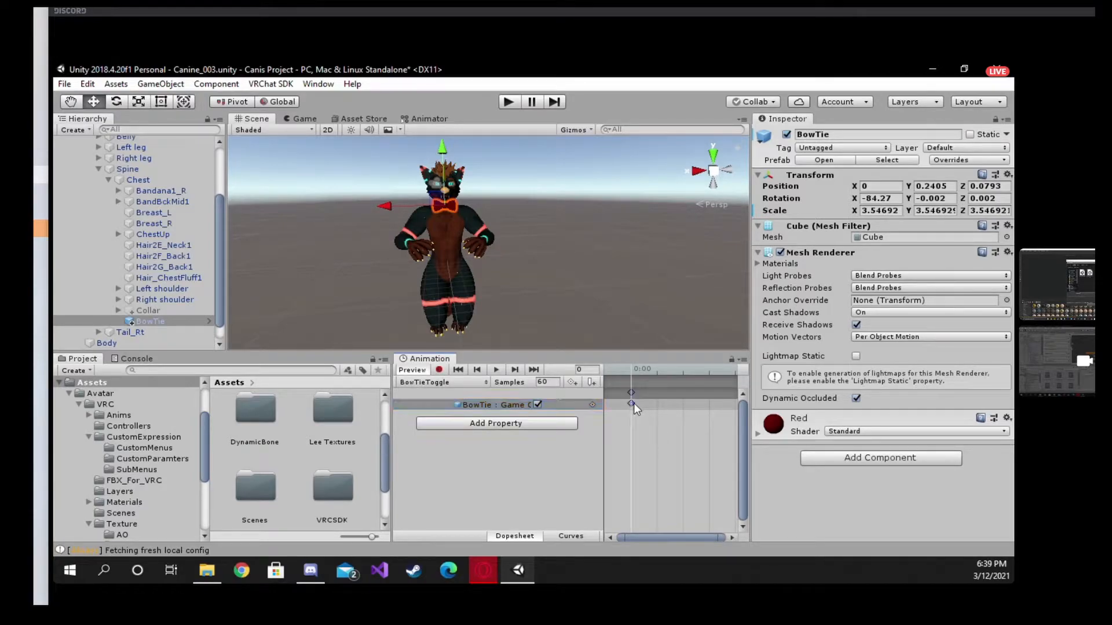
pyautogui.rightClick(631, 404)
pyautogui.click(630, 402)
pyautogui.rightClick(631, 402)
pyautogui.click(631, 405)
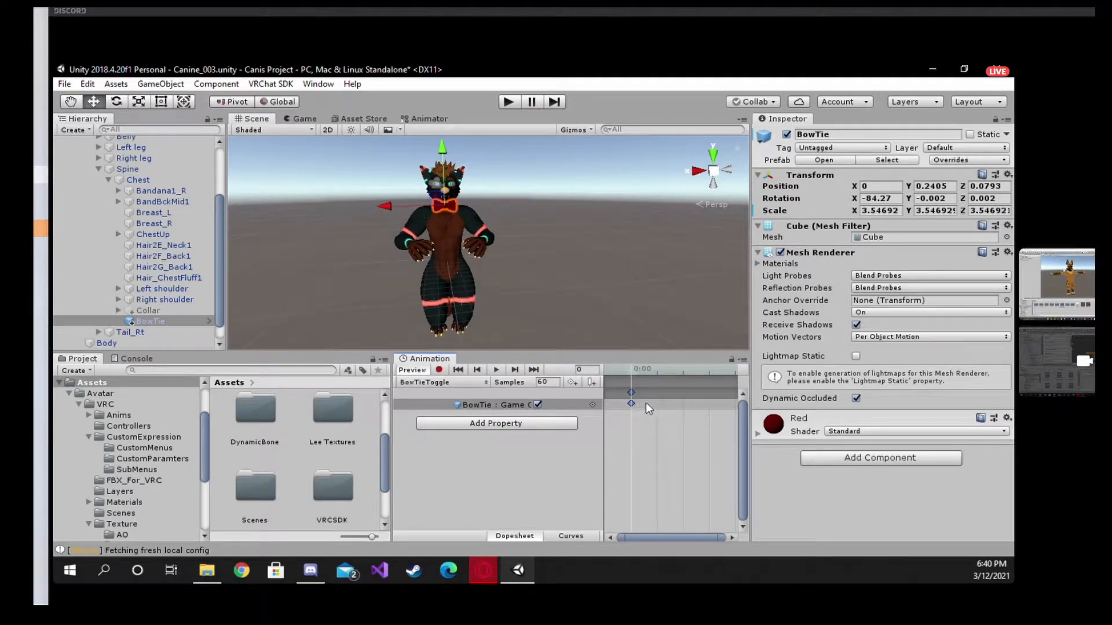
pyautogui.click(655, 409)
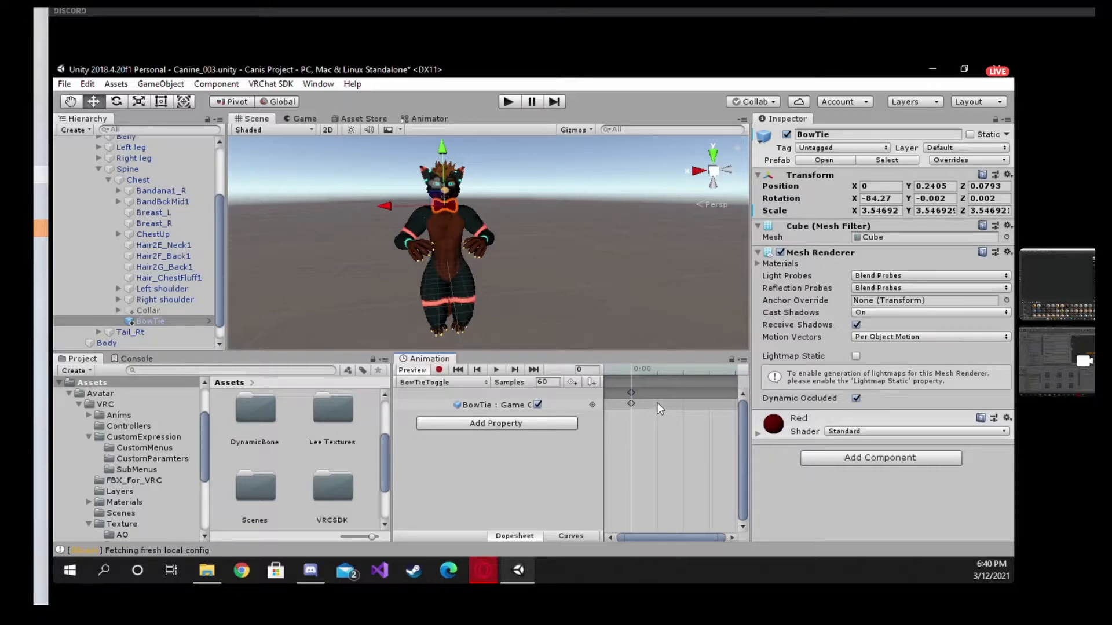
pyautogui.click(658, 402)
pyautogui.click(659, 370)
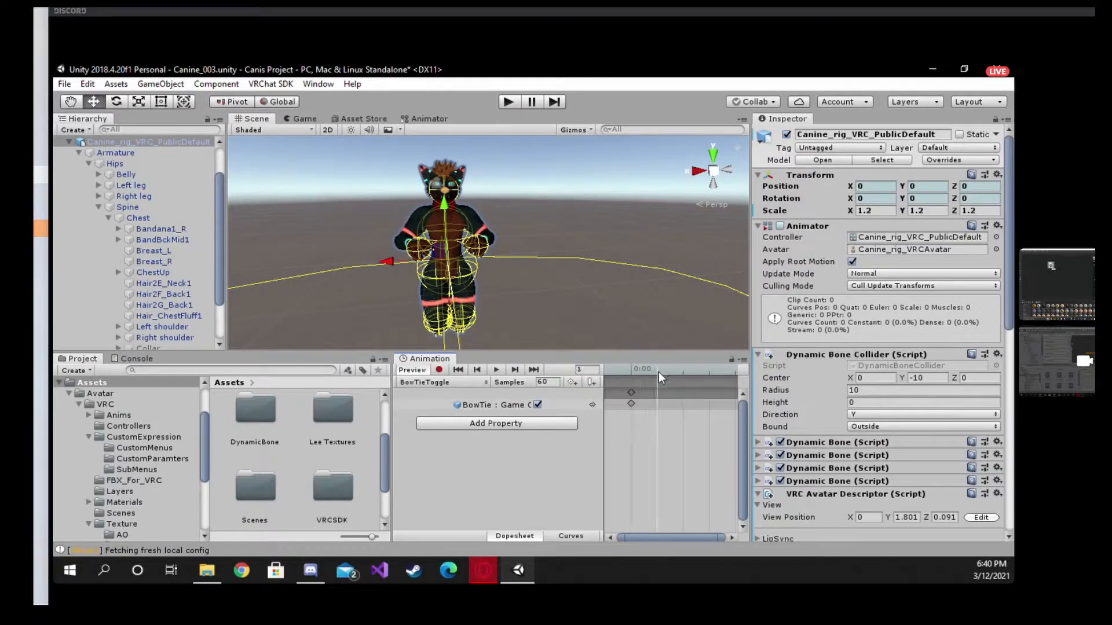
pyautogui.doubleClick(663, 405)
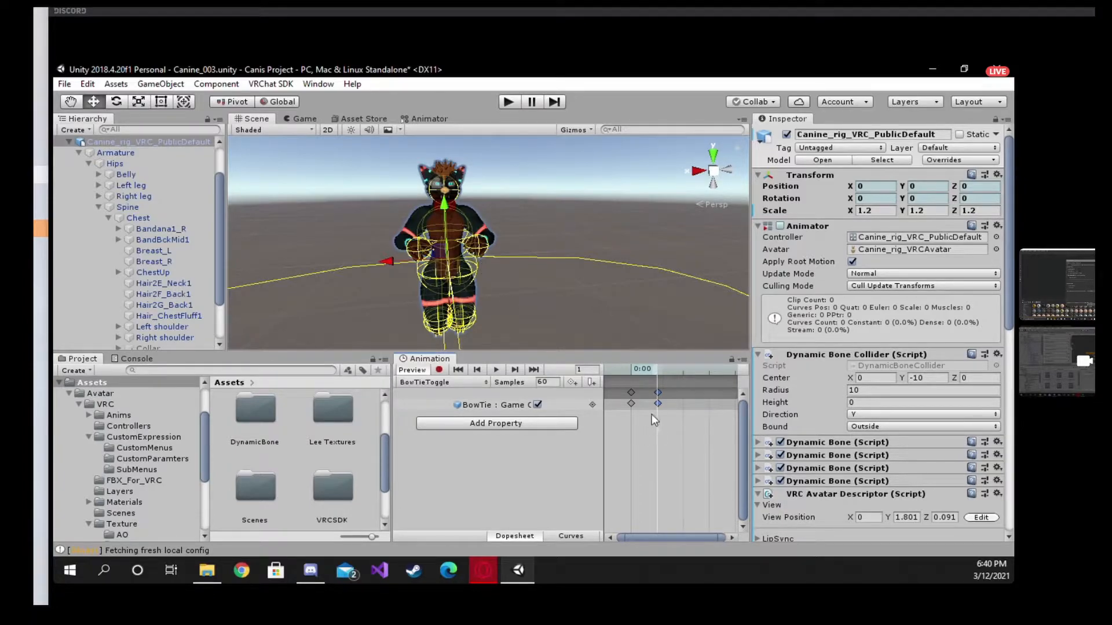
# Step: Locate the BowTieToggle clip in Assets and open the DefaultParameters asset assigned in the avatar's Expressions settings
pyautogui.moveTo(389, 429); pyautogui.dragTo(488, 429)
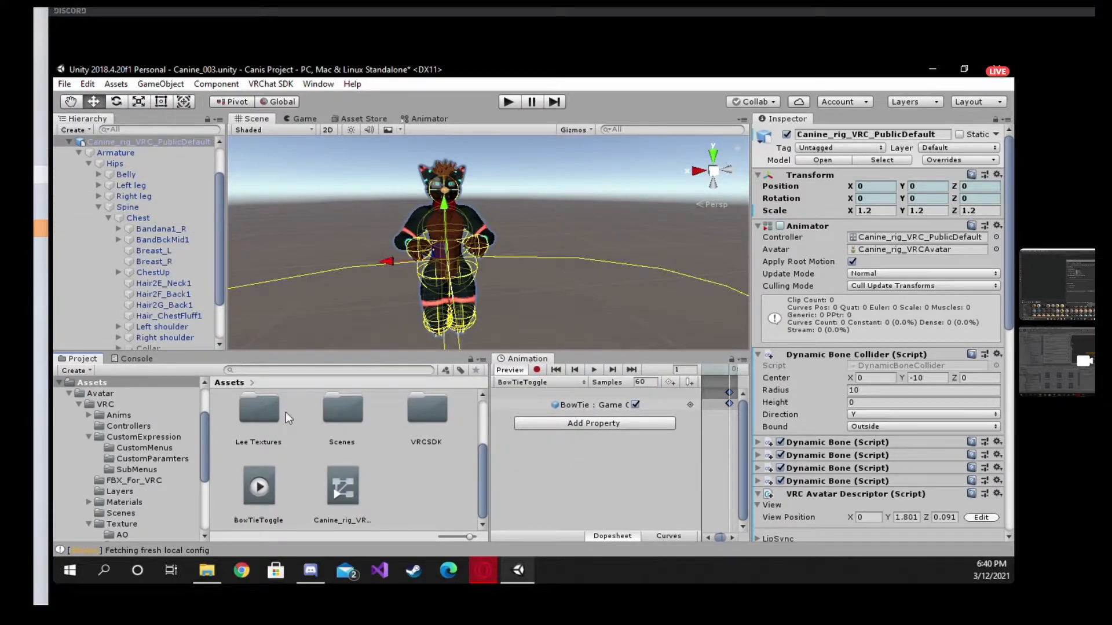
pyautogui.click(240, 506)
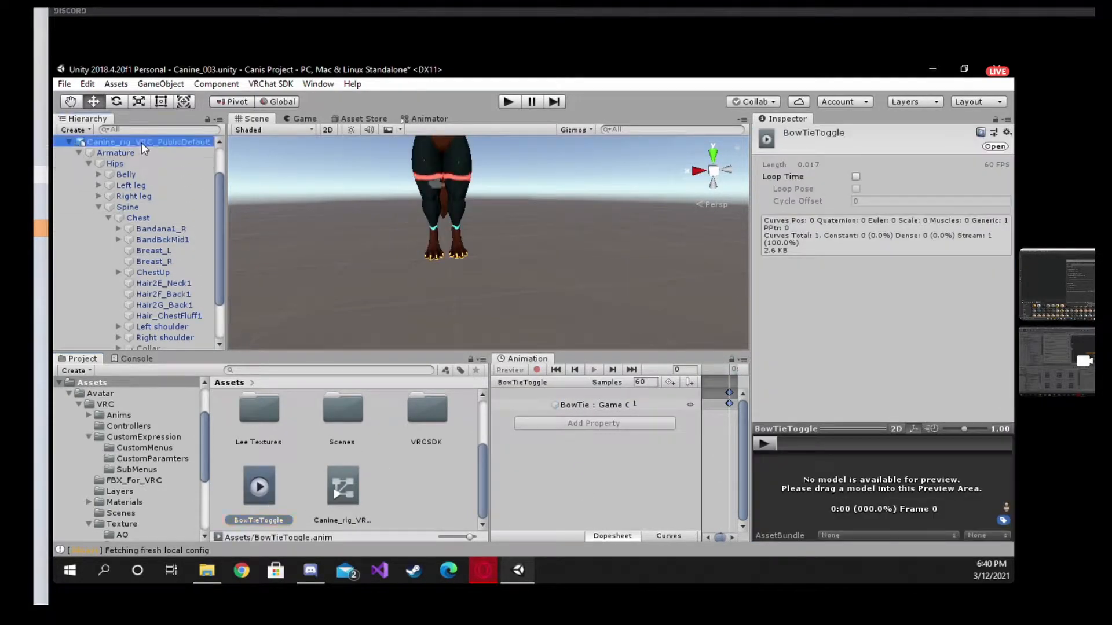
pyautogui.click(141, 142)
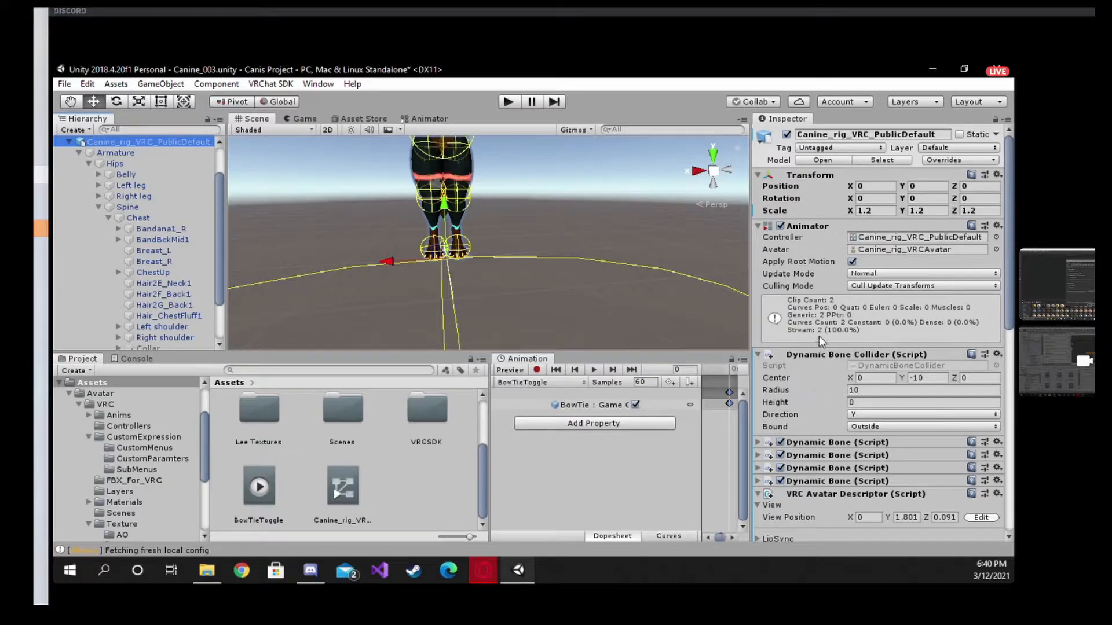
pyautogui.scroll(-5, 819, 336)
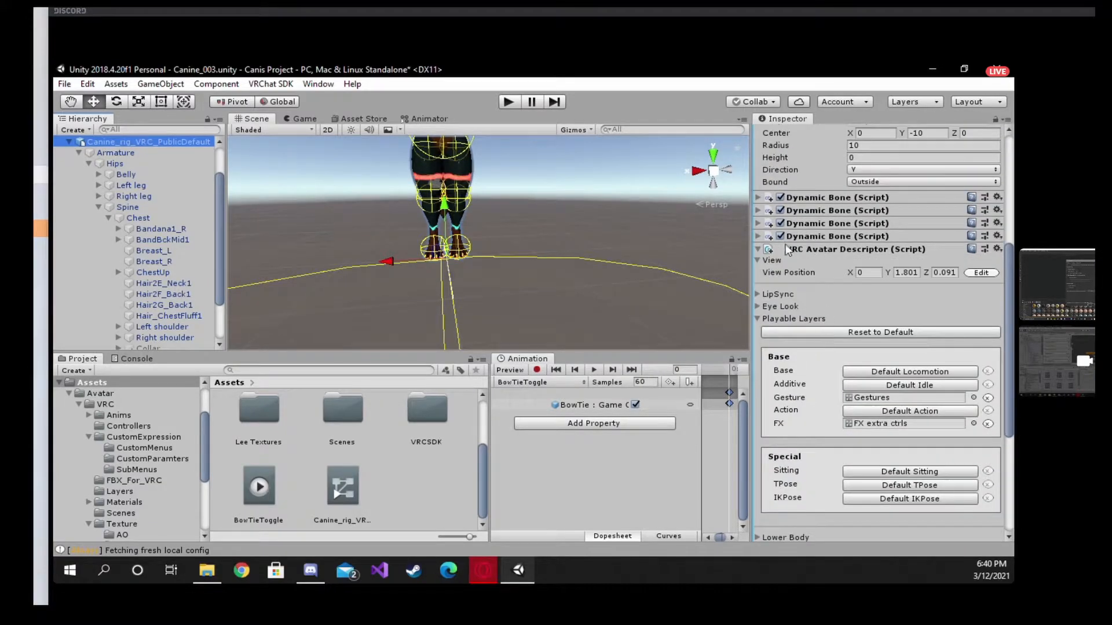
pyautogui.scroll(-3, 871, 331)
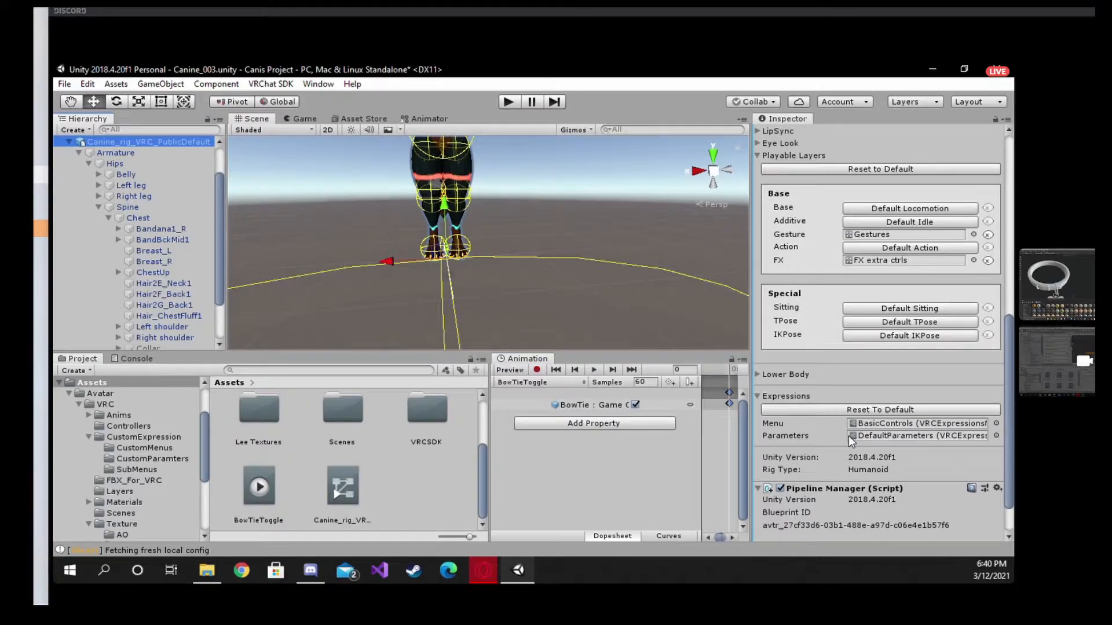
pyautogui.doubleClick(878, 436)
pyautogui.scroll(-2, 879, 379)
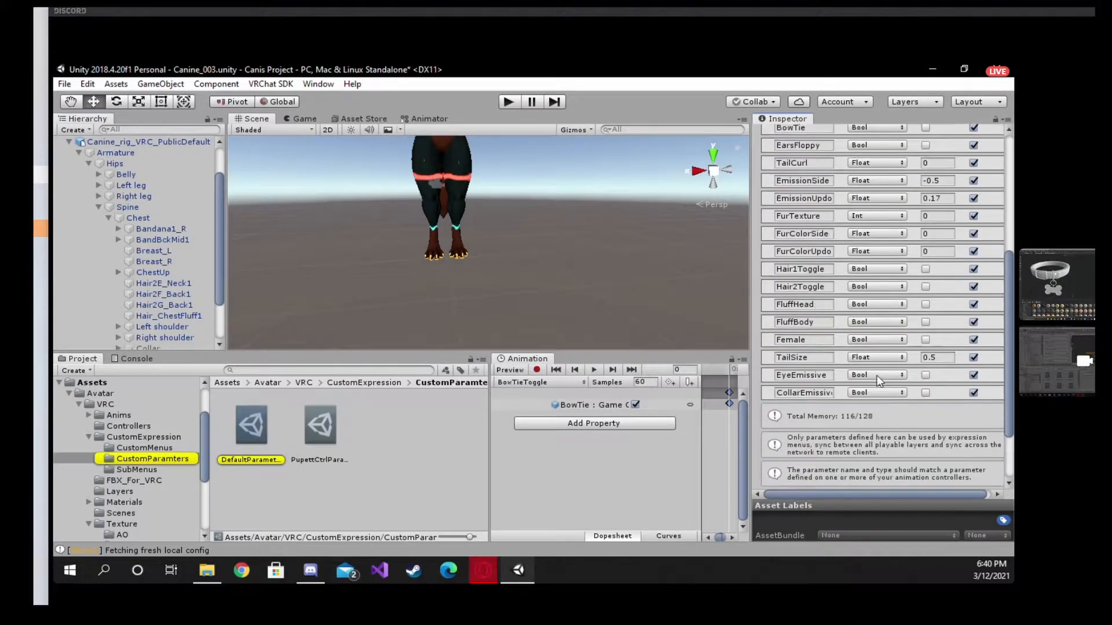
pyautogui.scroll(4, 879, 377)
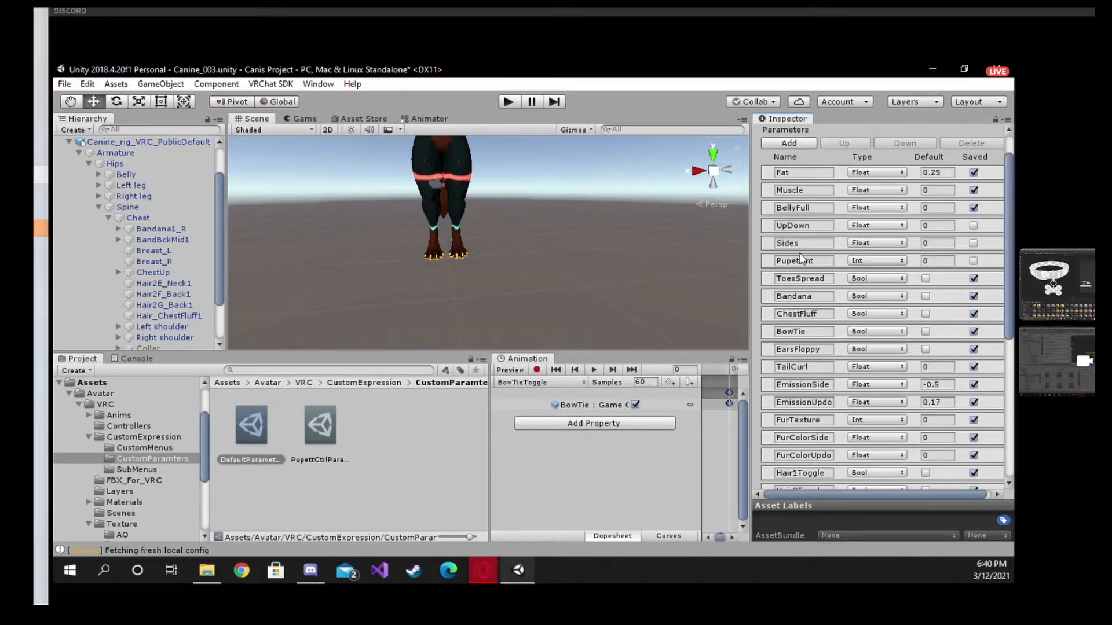
# Step: Select the BowTie entry in the expression parameters and copy its name
pyautogui.click(808, 331)
pyautogui.moveTo(775, 336); pyautogui.dragTo(774, 335)
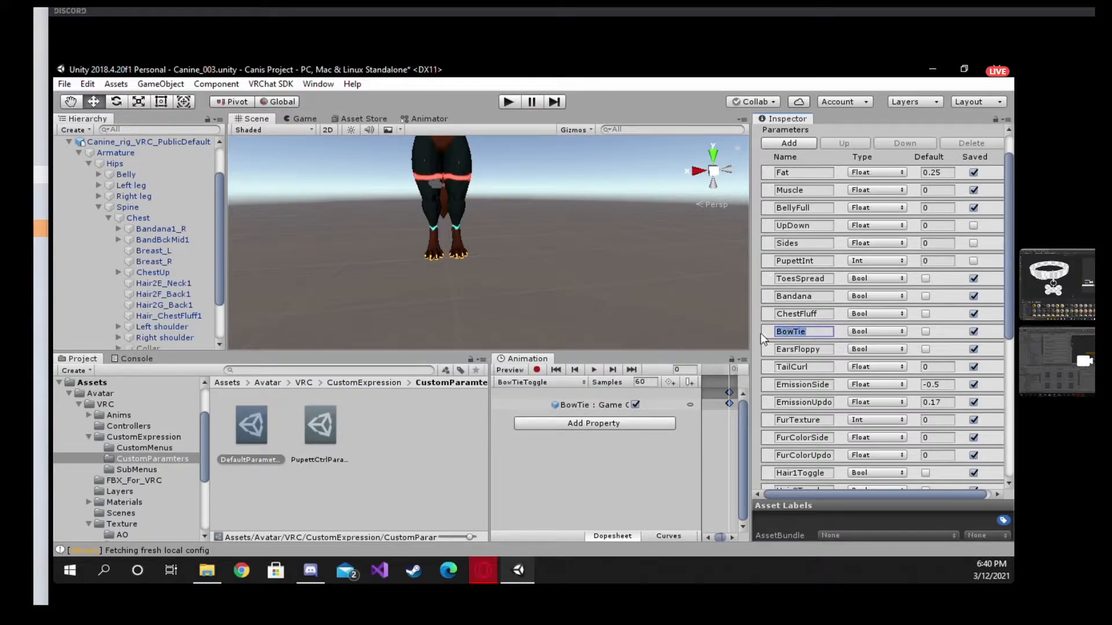
pyautogui.moveTo(812, 332); pyautogui.dragTo(758, 336)
pyautogui.rightClick(794, 331)
pyautogui.click(825, 353)
pyautogui.click(820, 332)
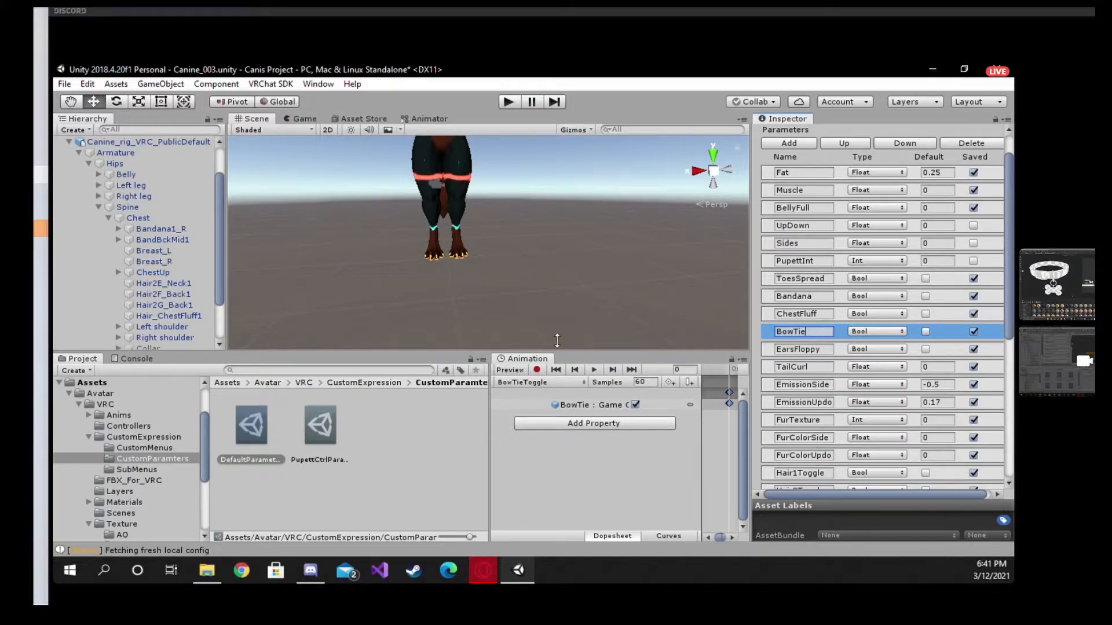
# Step: Open the avatar's FX extra ctrls controller from its playable layers and find the BowTie parameter
pyautogui.click(138, 142)
pyautogui.scroll(-8, 802, 418)
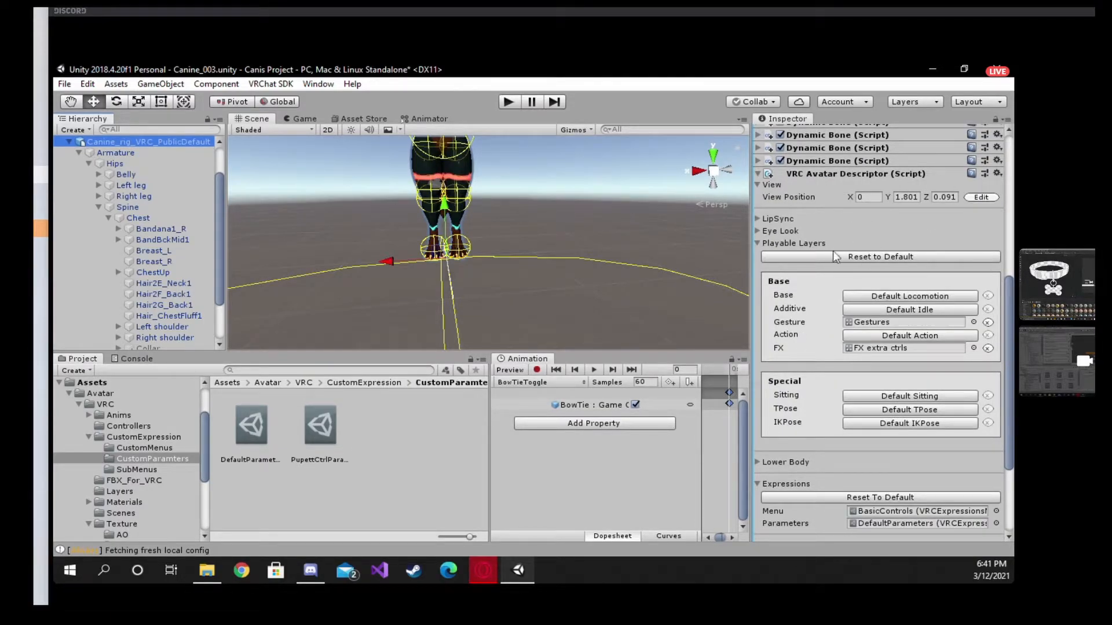
pyautogui.doubleClick(871, 349)
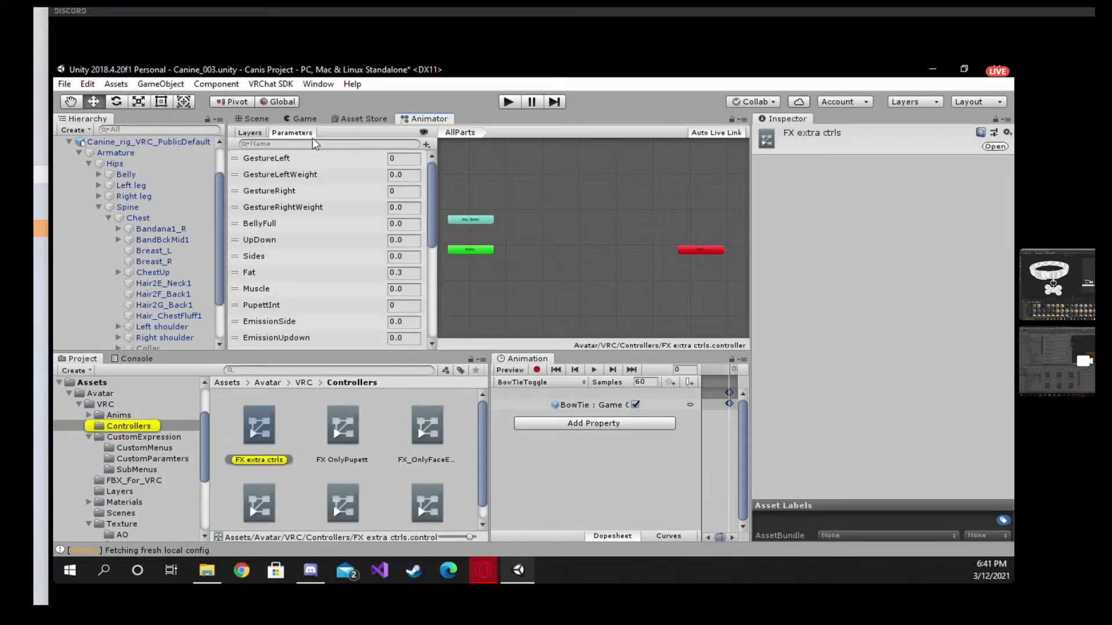
pyautogui.scroll(-10, 273, 244)
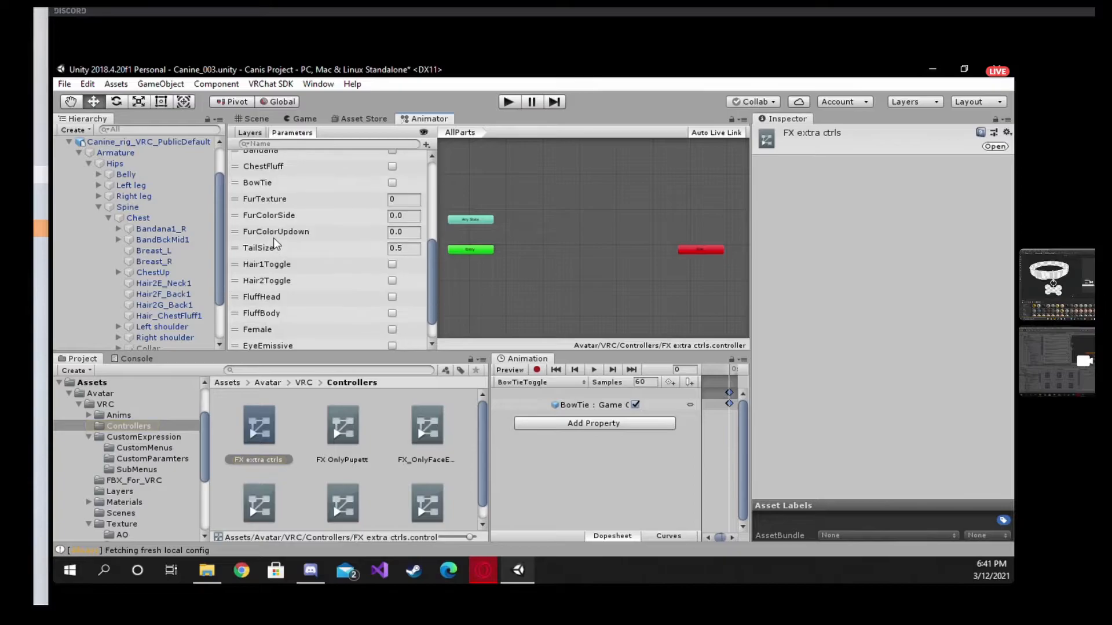
pyautogui.scroll(-2, 273, 244)
pyautogui.scroll(7, 275, 241)
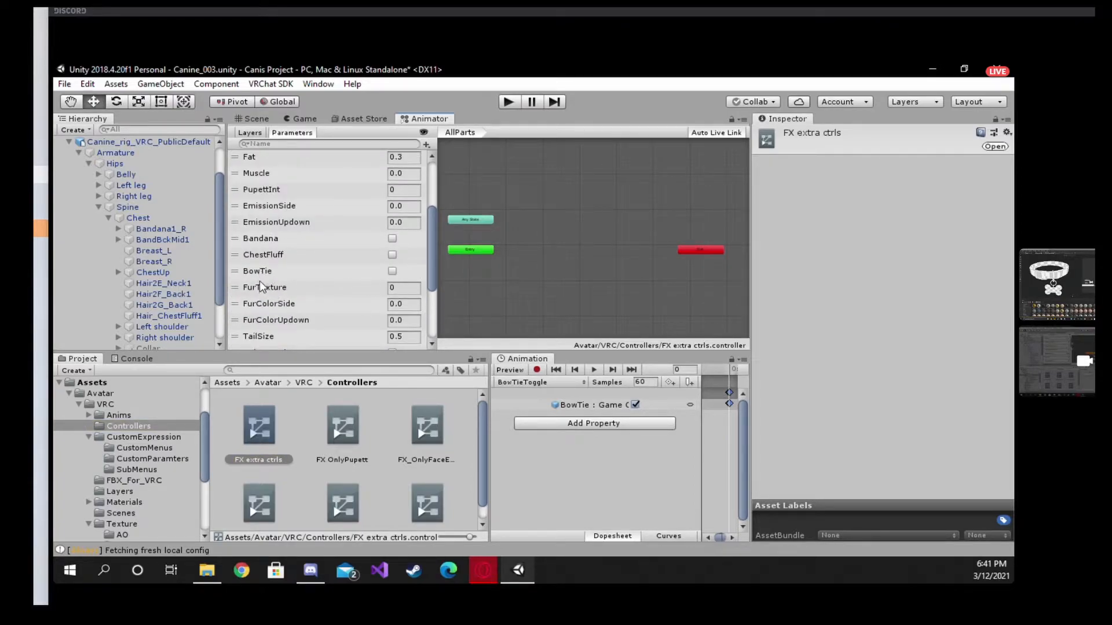
# Step: Open the BowTie animator parameter's name for editing and switch its default value on and back off
pyautogui.click(265, 271)
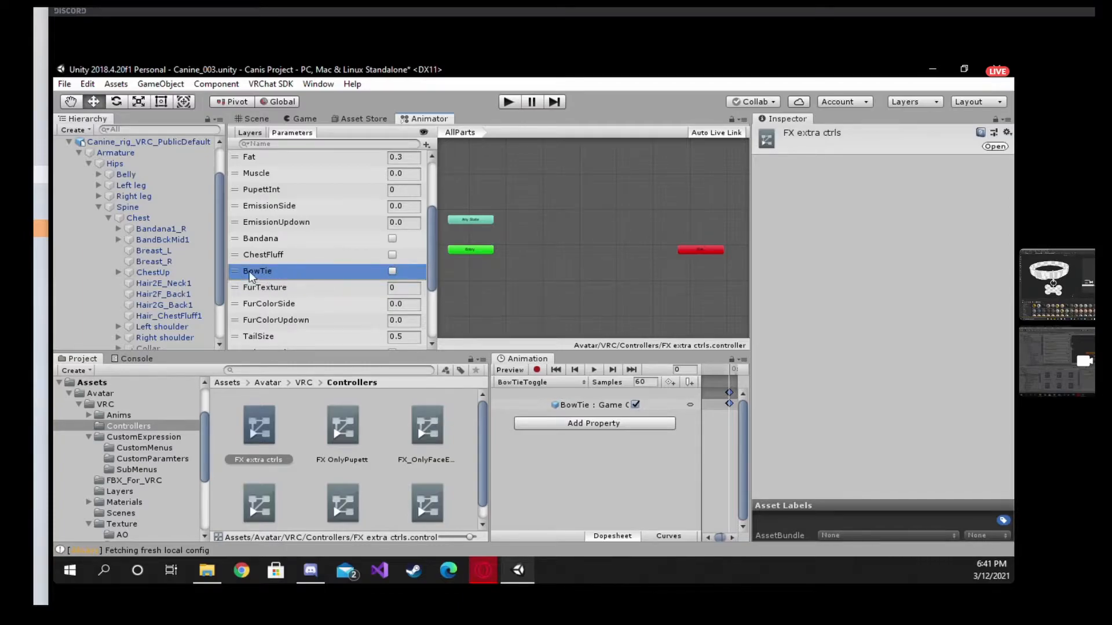
pyautogui.doubleClick(249, 271)
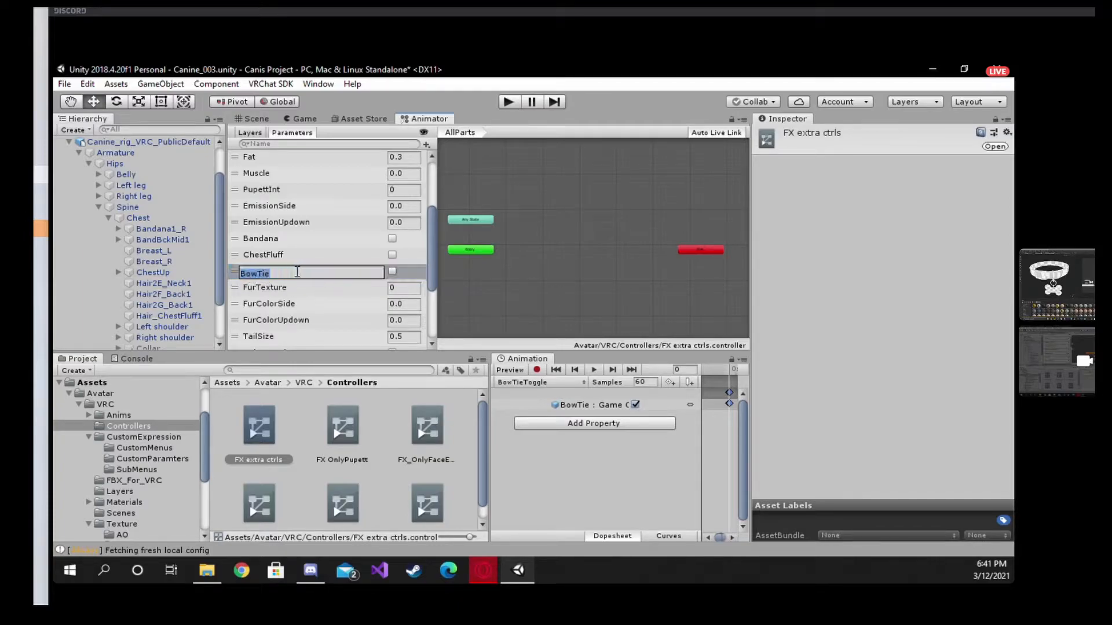
pyautogui.rightClick(259, 274)
pyautogui.click(283, 262)
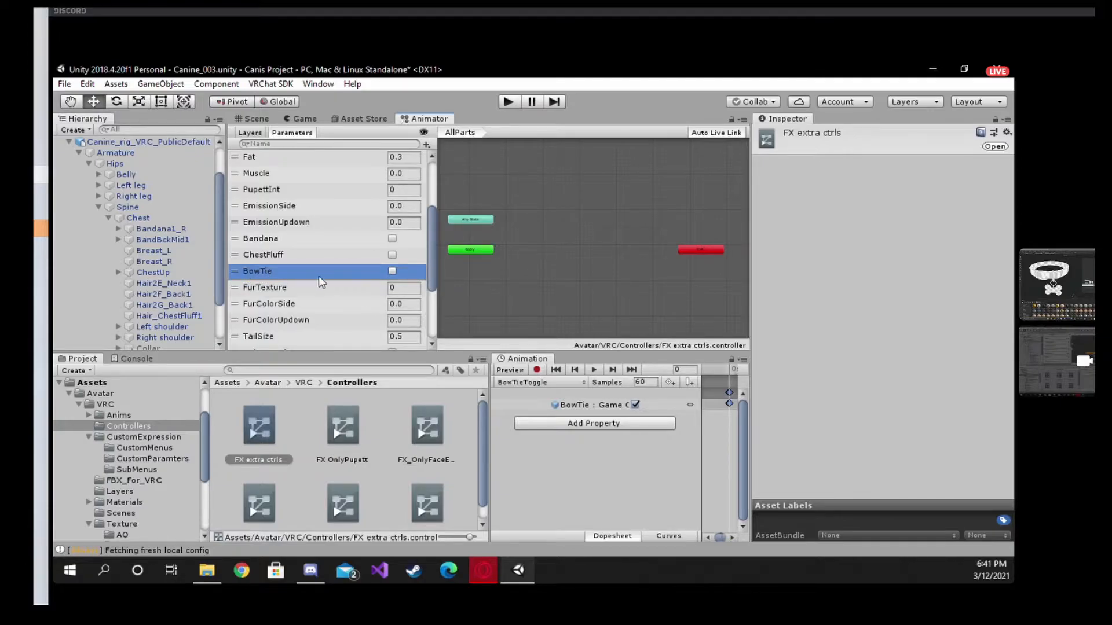
pyautogui.click(392, 271)
pyautogui.click(392, 271)
# Step: Find and select the BowTieToggle layer in the FX controller
pyautogui.click(250, 132)
pyautogui.scroll(-5, 313, 191)
pyautogui.scroll(3, 324, 200)
pyautogui.scroll(-5, 324, 197)
pyautogui.scroll(-3, 356, 197)
pyautogui.scroll(8, 355, 197)
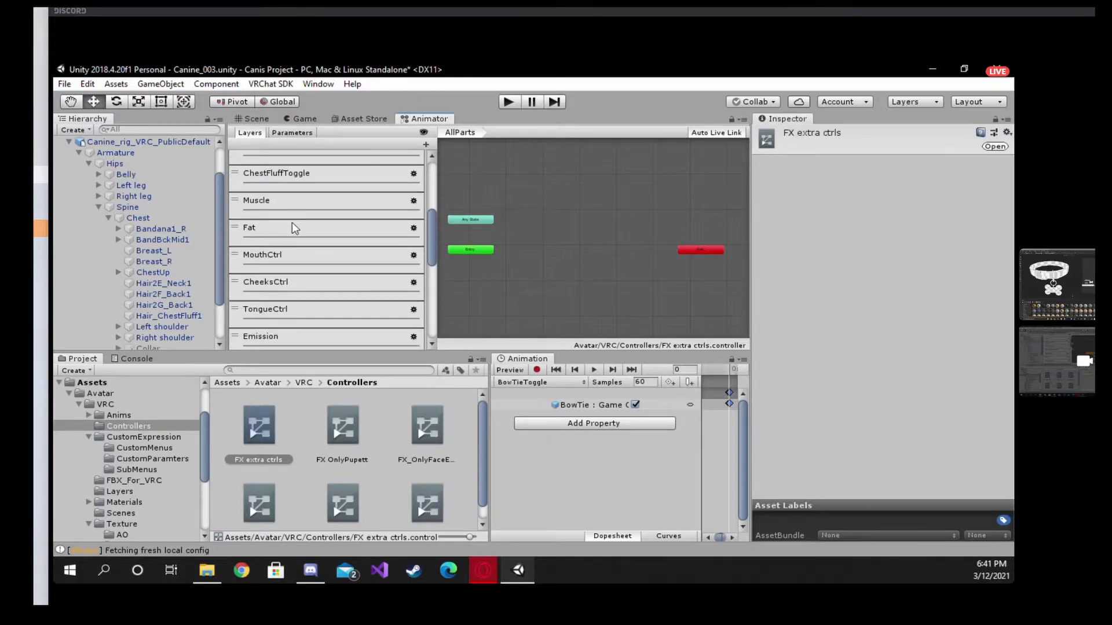
pyautogui.click(263, 228)
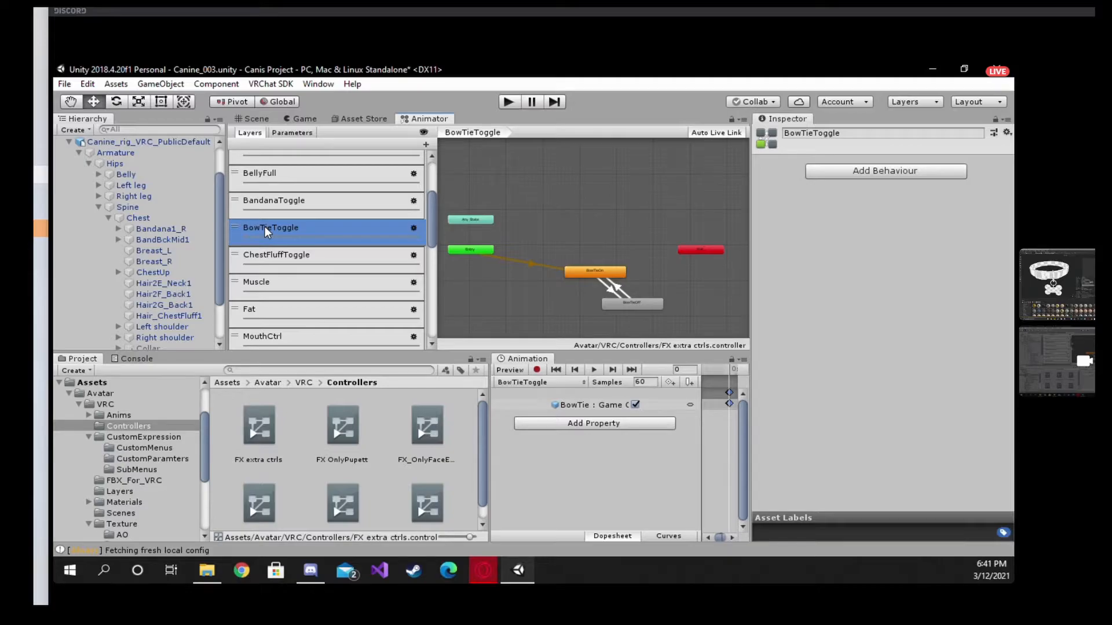
# Step: Check the BowTieToggle layer's weight and blending settings, and open its name for editing without changing it
pyautogui.click(413, 228)
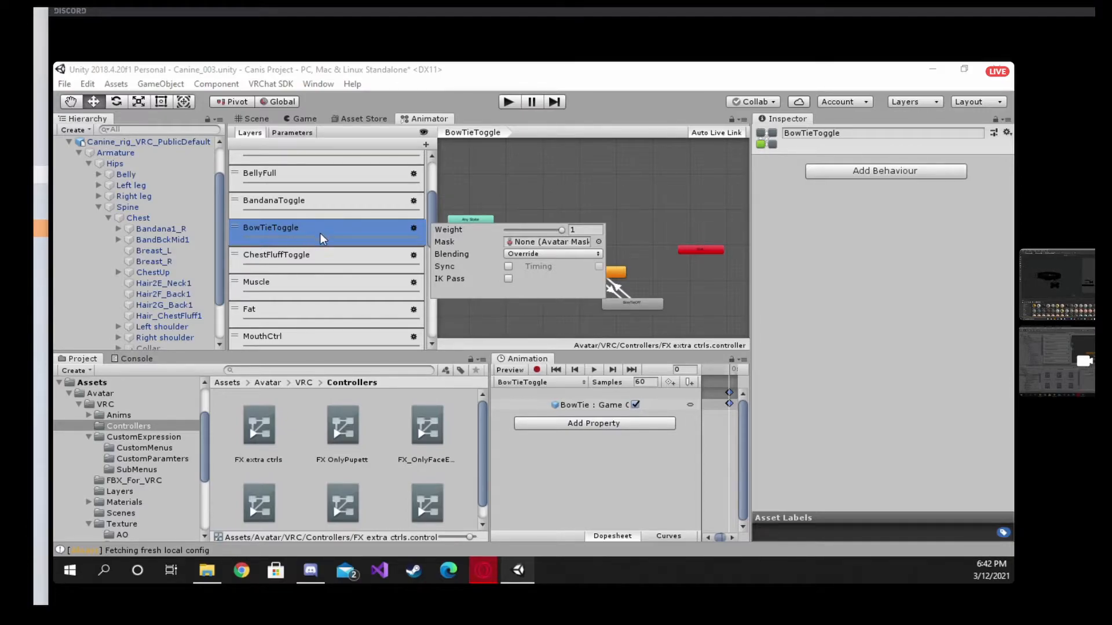
pyautogui.doubleClick(270, 227)
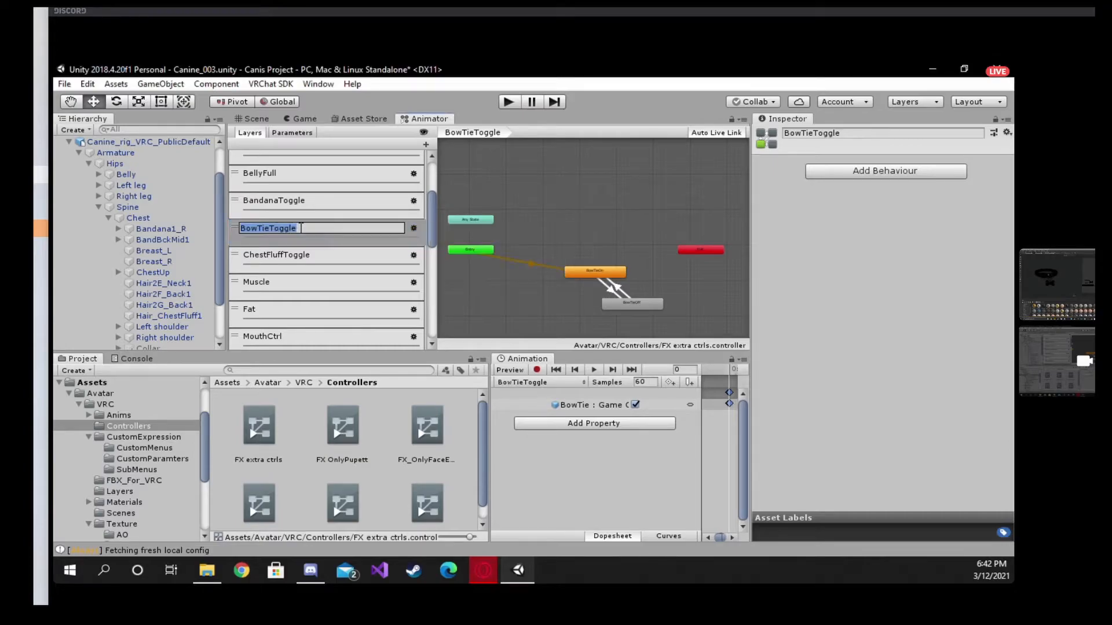
pyautogui.click(309, 239)
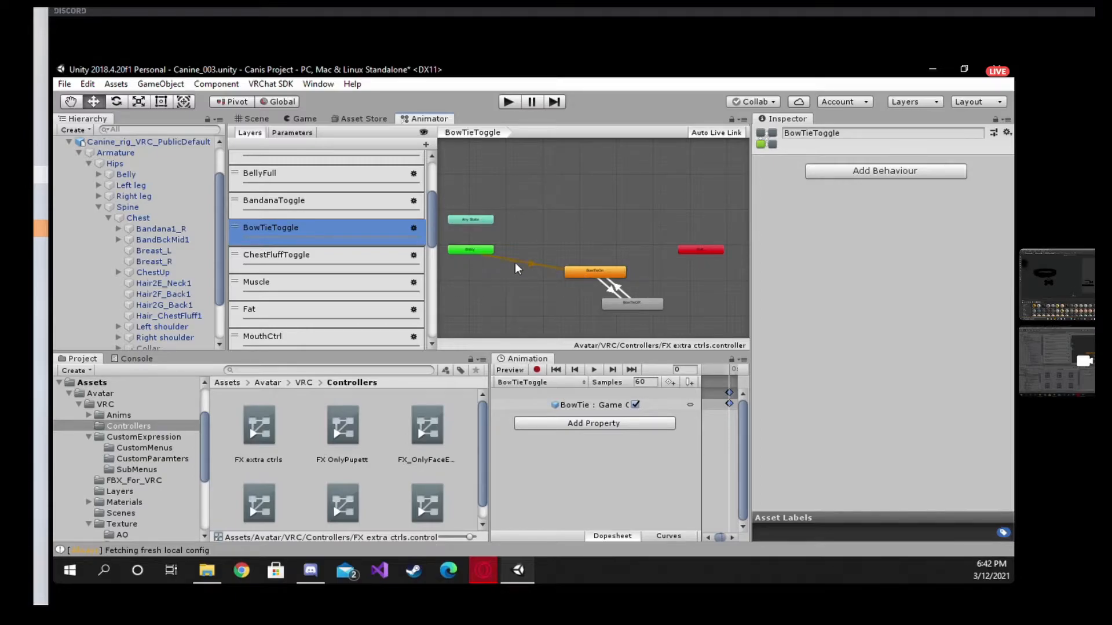
# Step: Check the Entry node's default state and move the BowTieOn state up in the graph
pyautogui.click(596, 272)
pyautogui.click(471, 251)
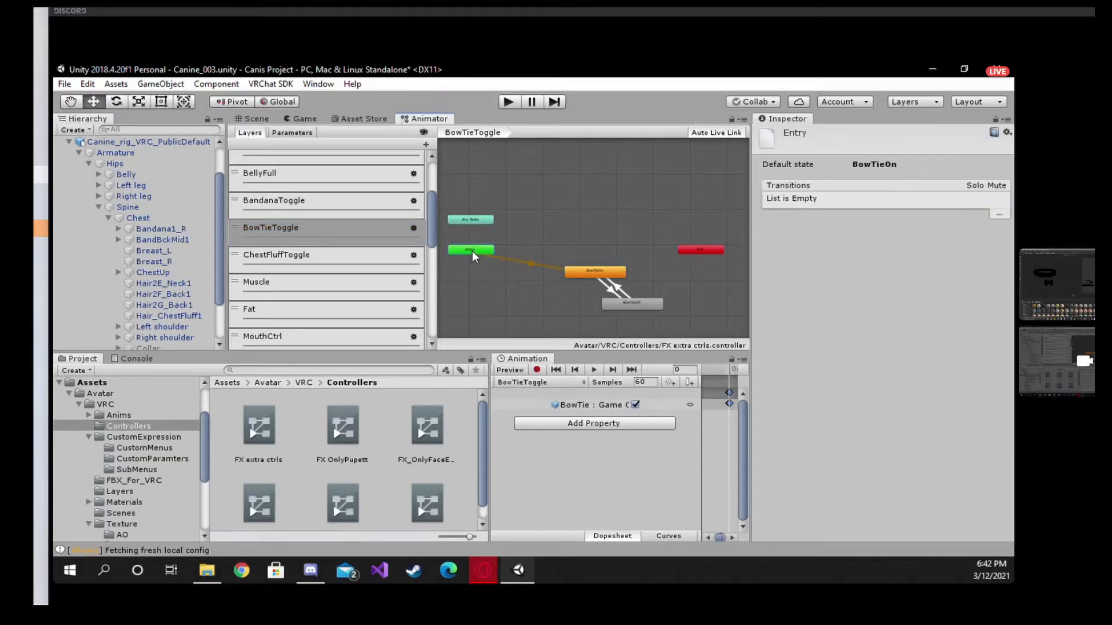
pyautogui.moveTo(577, 276); pyautogui.dragTo(567, 238)
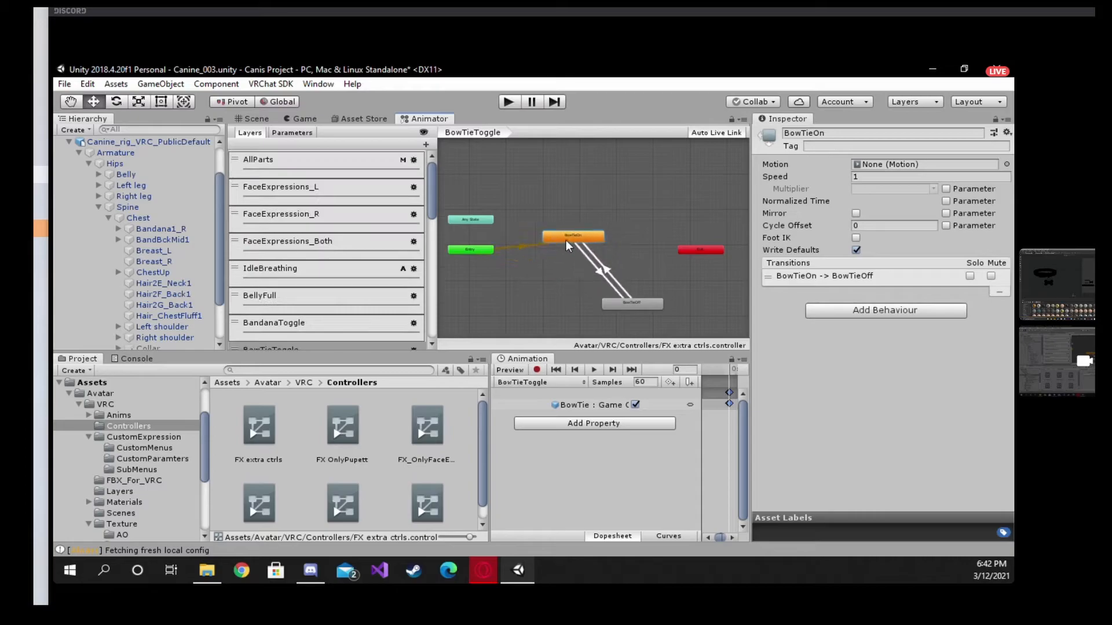
pyautogui.rightClick(540, 296)
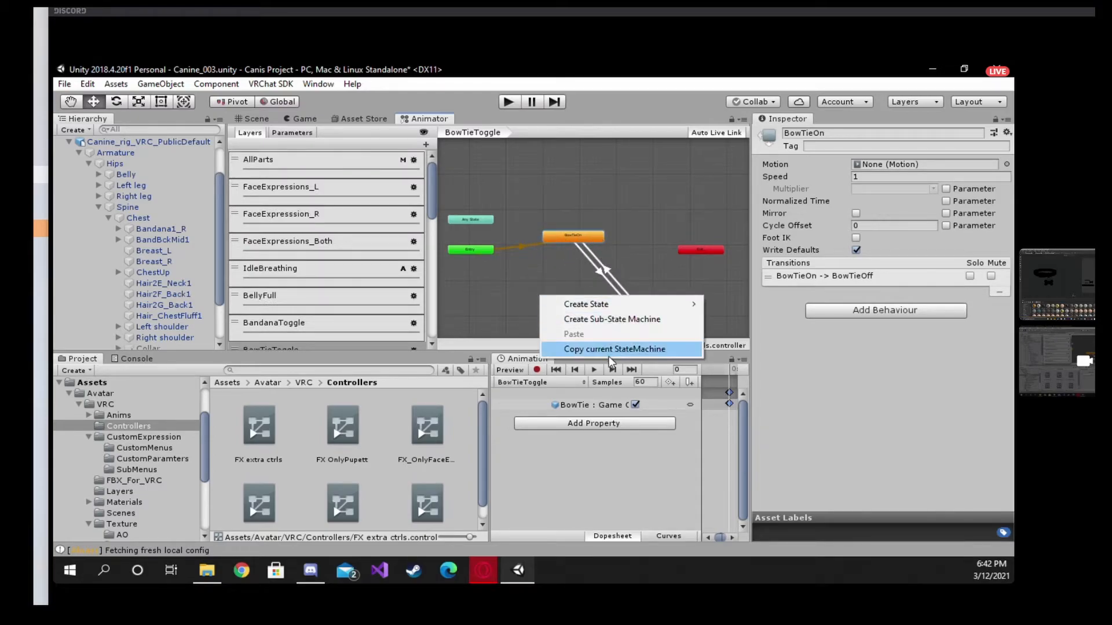
pyautogui.moveTo(593, 305)
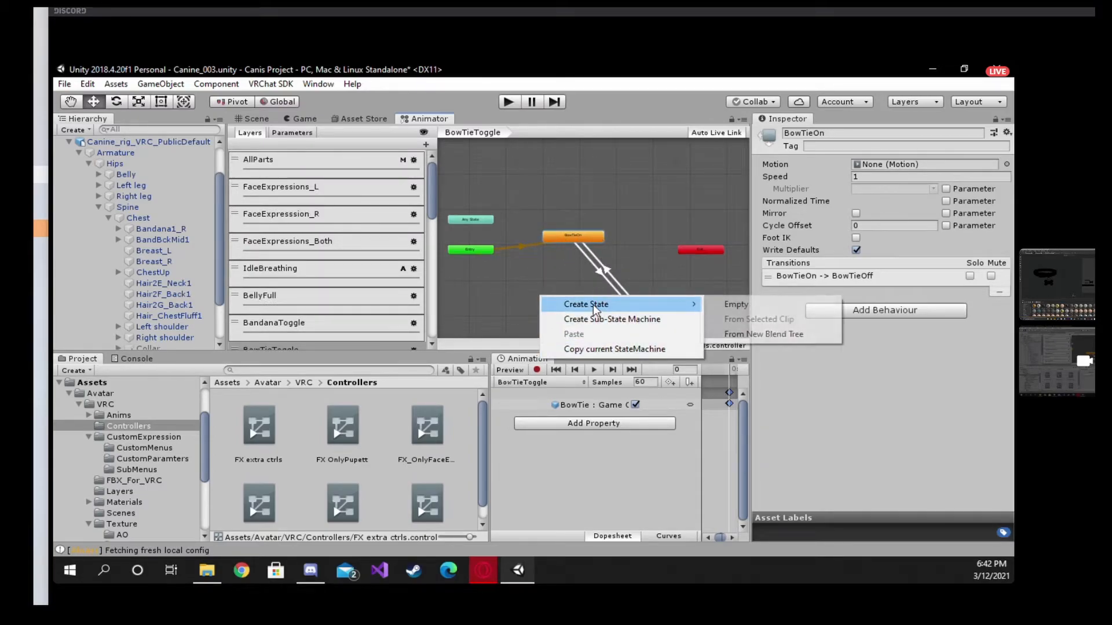
pyautogui.click(573, 252)
# Step: Rearrange the BowTieOn and BowTieOff states closer together in the BowTieToggle layer's graph
pyautogui.moveTo(579, 234); pyautogui.dragTo(576, 246)
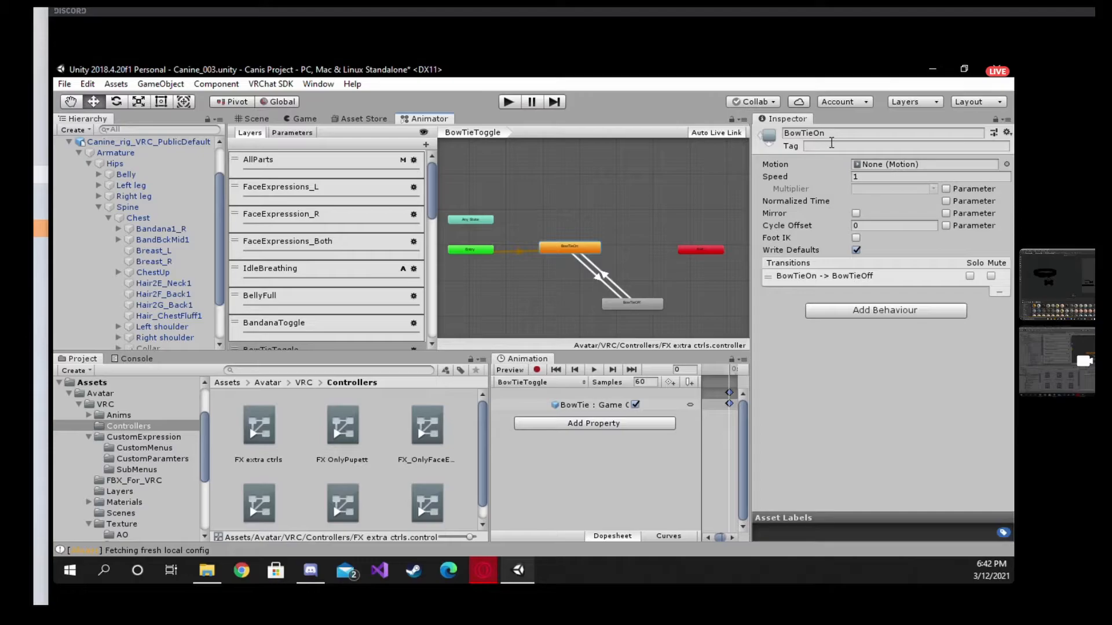
pyautogui.moveTo(571, 248); pyautogui.dragTo(583, 256)
pyautogui.click(642, 305)
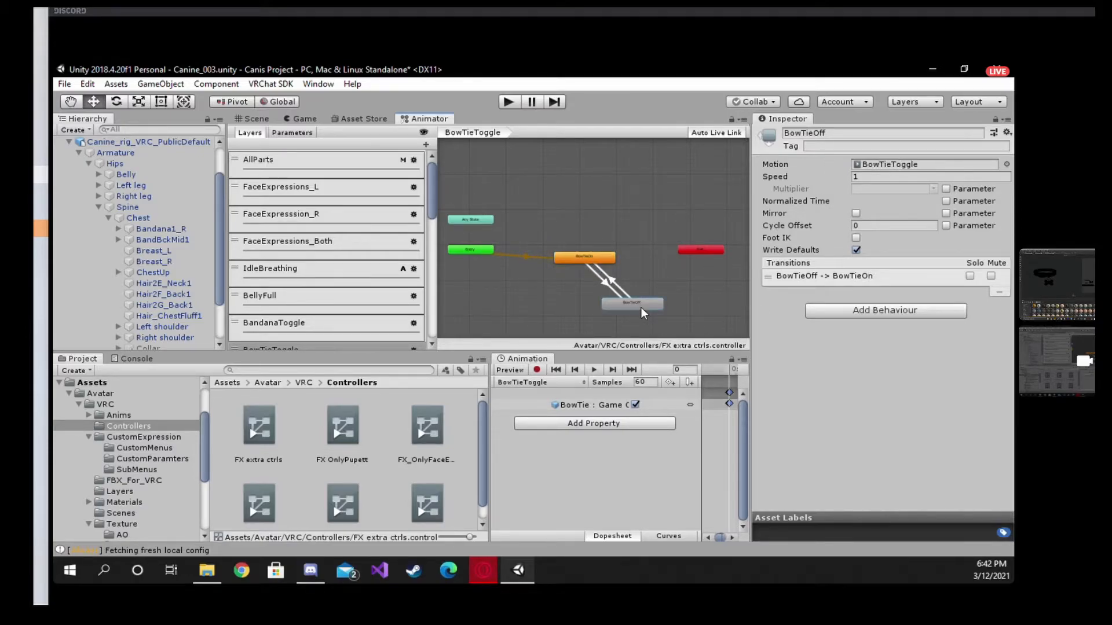
pyautogui.moveTo(629, 307)
pyautogui.mouseDown()
pyautogui.moveTo(684, 258)
pyautogui.moveTo(666, 293)
pyautogui.moveTo(642, 291)
pyautogui.mouseUp()
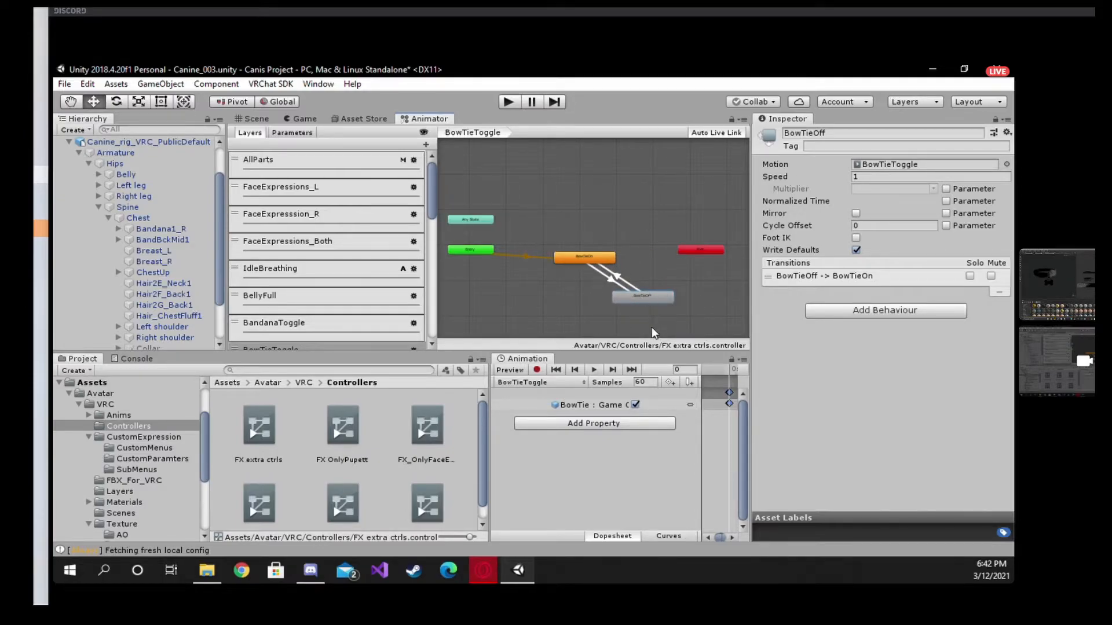
# Step: Return to the root Assets folder that holds the BowTieToggle clip
pyautogui.scroll(-1, 357, 443)
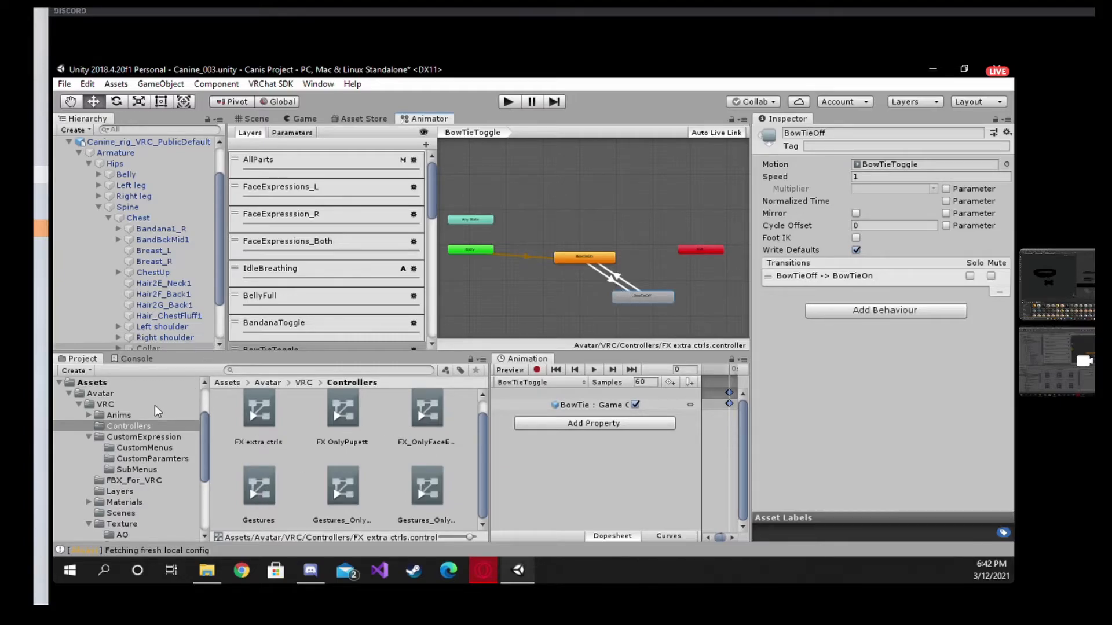
pyautogui.click(100, 394)
pyautogui.click(93, 383)
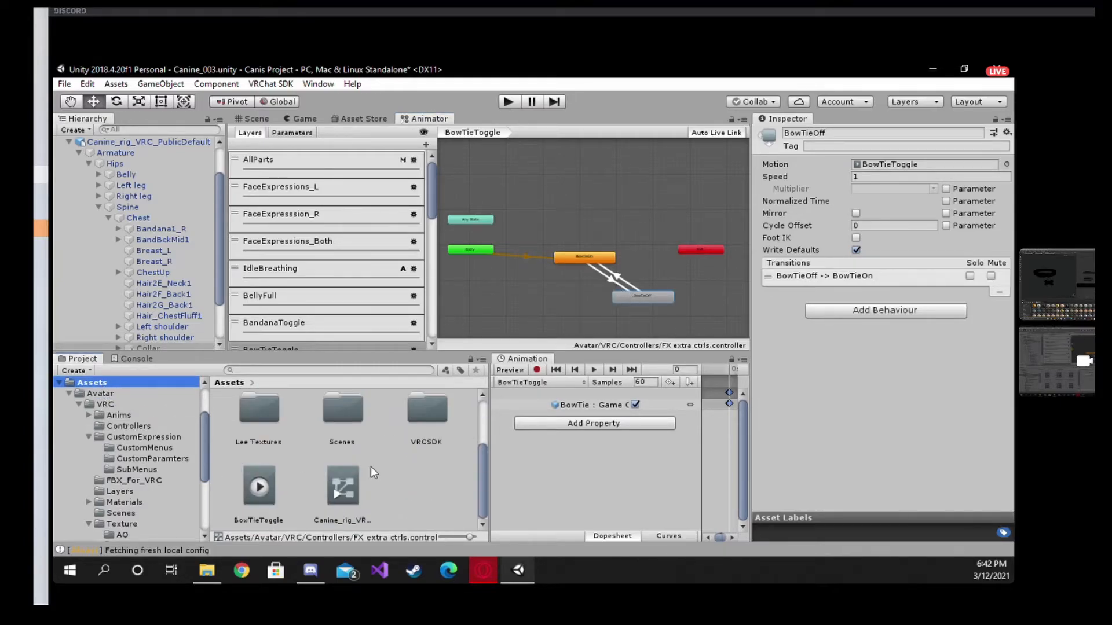
# Step: Check the conditions of the two transitions between the BowTieOn and BowTieOff states
pyautogui.moveTo(248, 512); pyautogui.dragTo(426, 512)
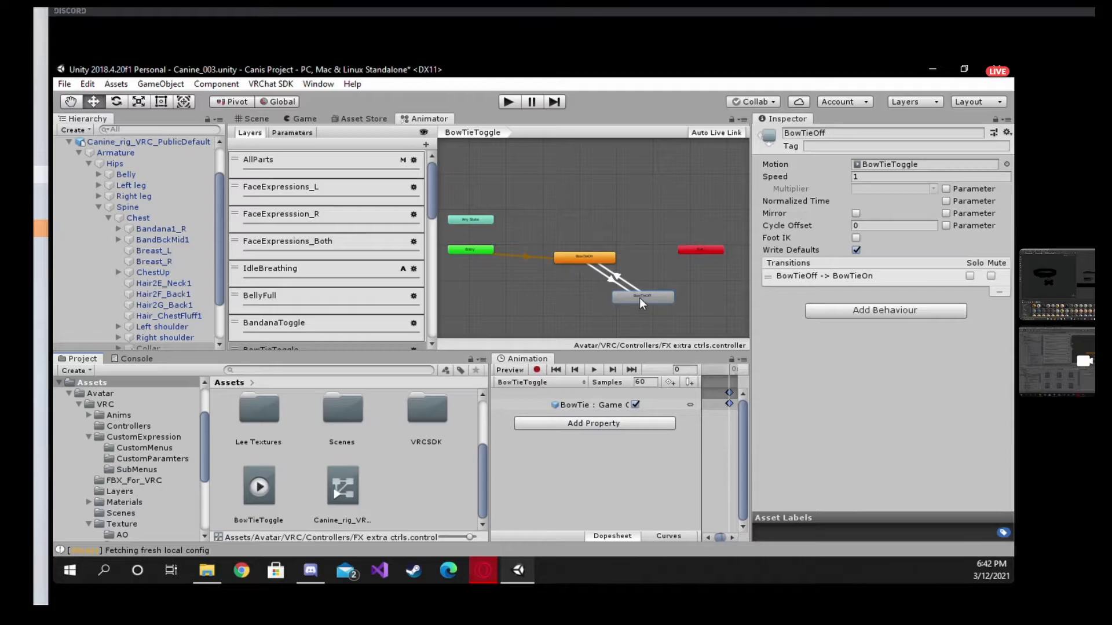
pyautogui.click(614, 283)
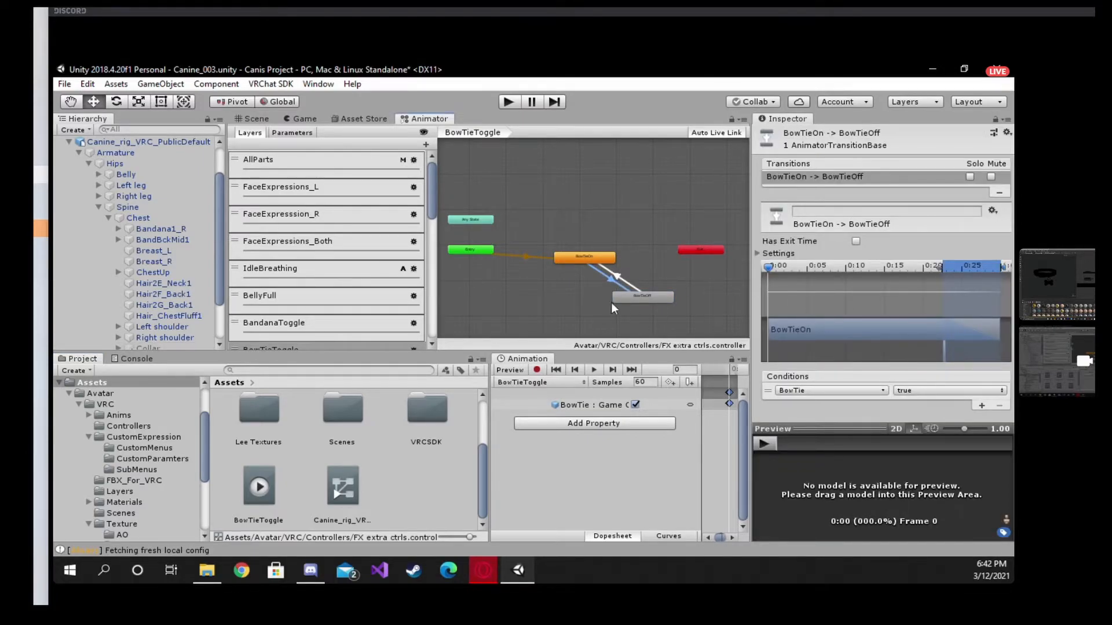
pyautogui.click(631, 279)
pyautogui.click(610, 277)
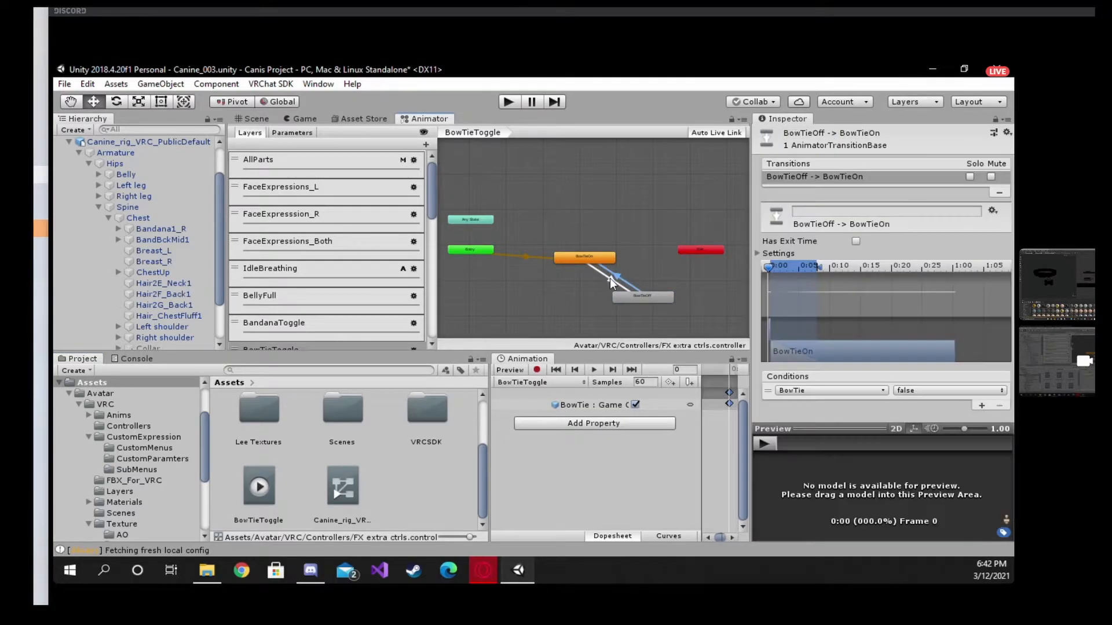
# Step: Delete the BowTieOff state and add a new state from the BowTieToggle clip below BowTieOn
pyautogui.click(643, 299)
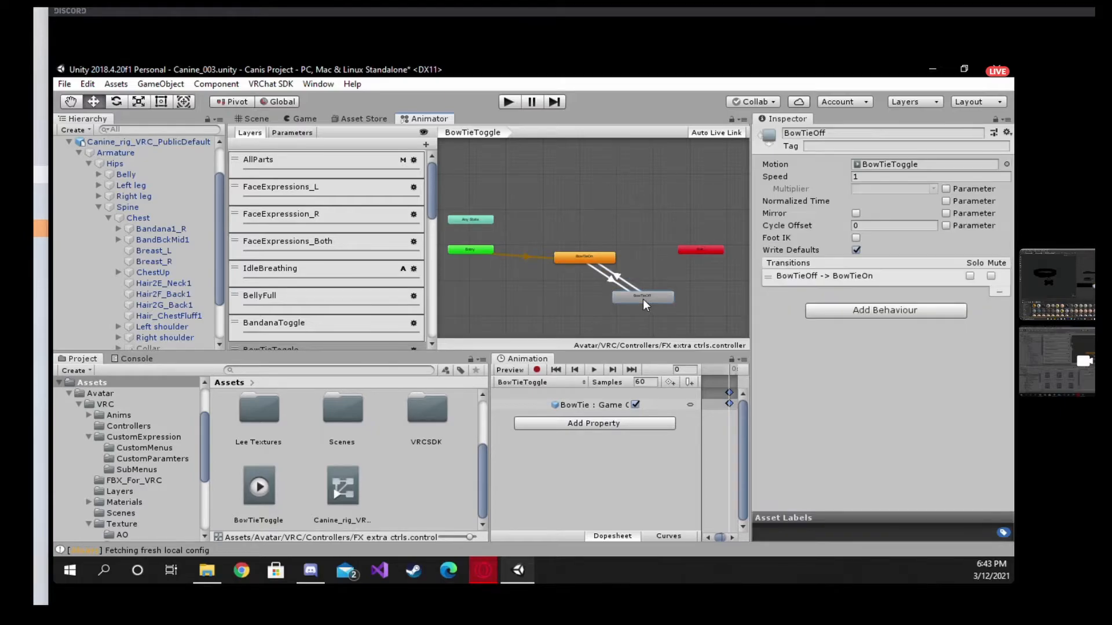
pyautogui.press('Delete')
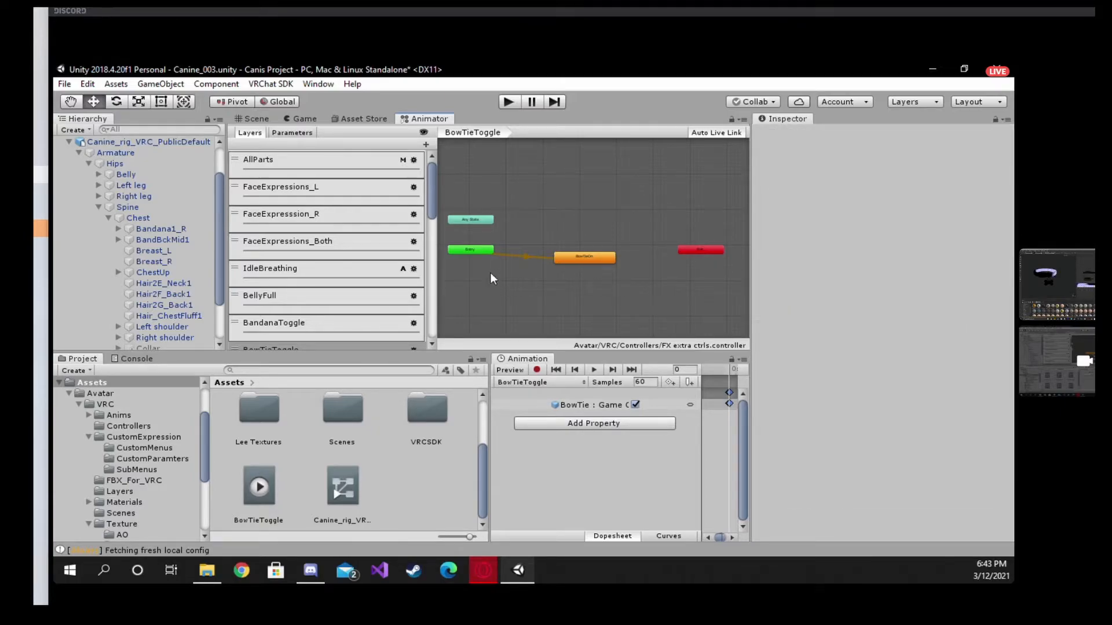
pyautogui.moveTo(592, 259); pyautogui.dragTo(558, 269)
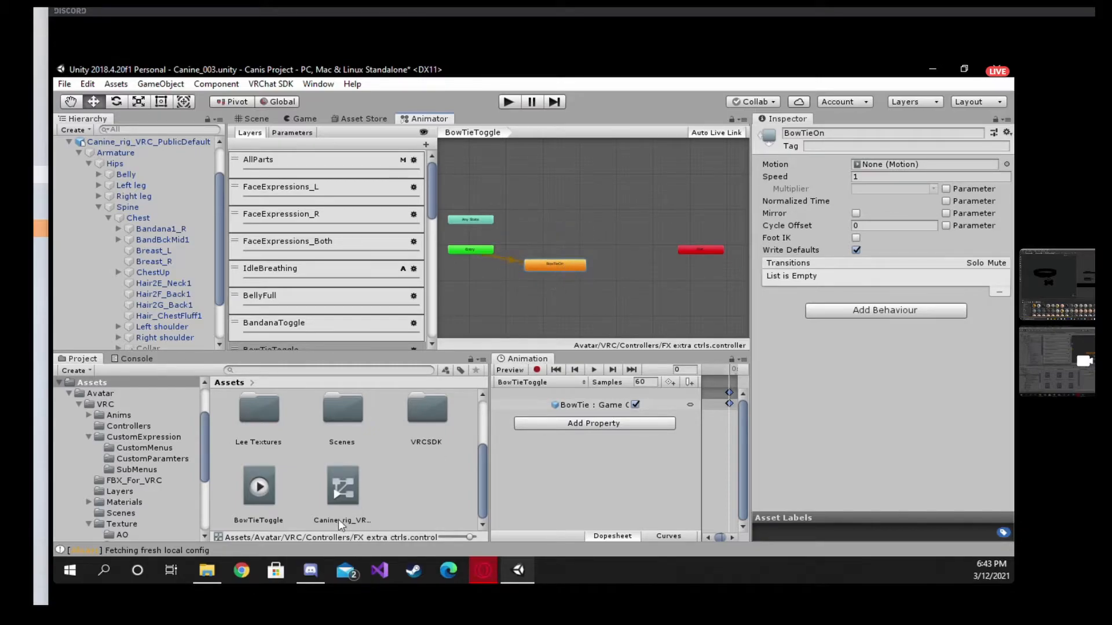
pyautogui.moveTo(252, 495); pyautogui.dragTo(588, 300)
# Step: Make transitions in both directions between the BowTieOn and BowTieToggle states
pyautogui.click(566, 266)
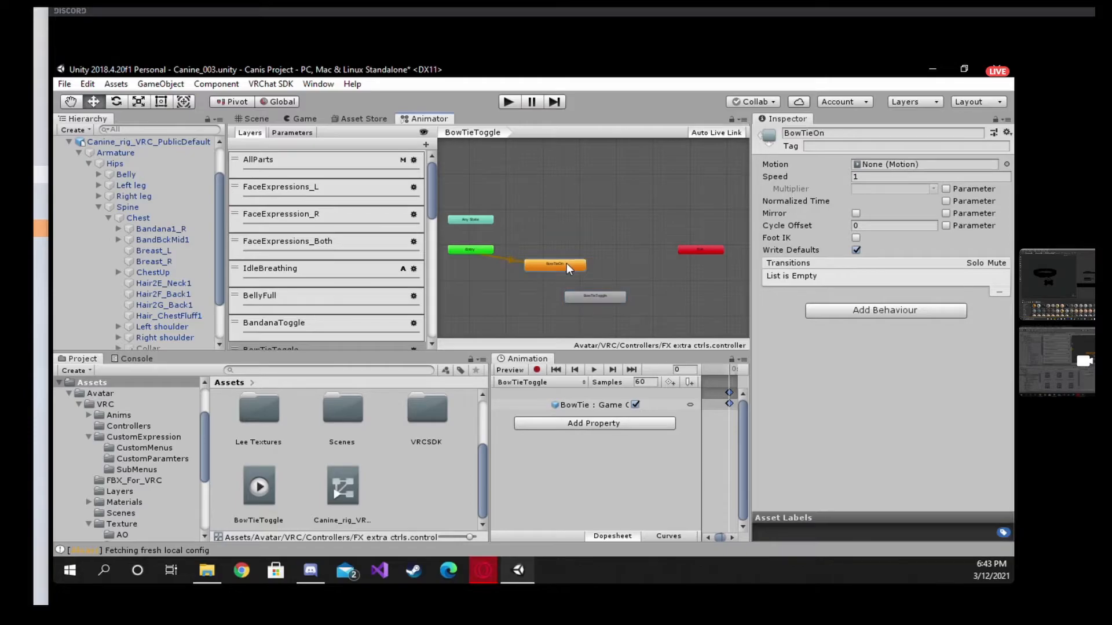
pyautogui.rightClick(559, 270)
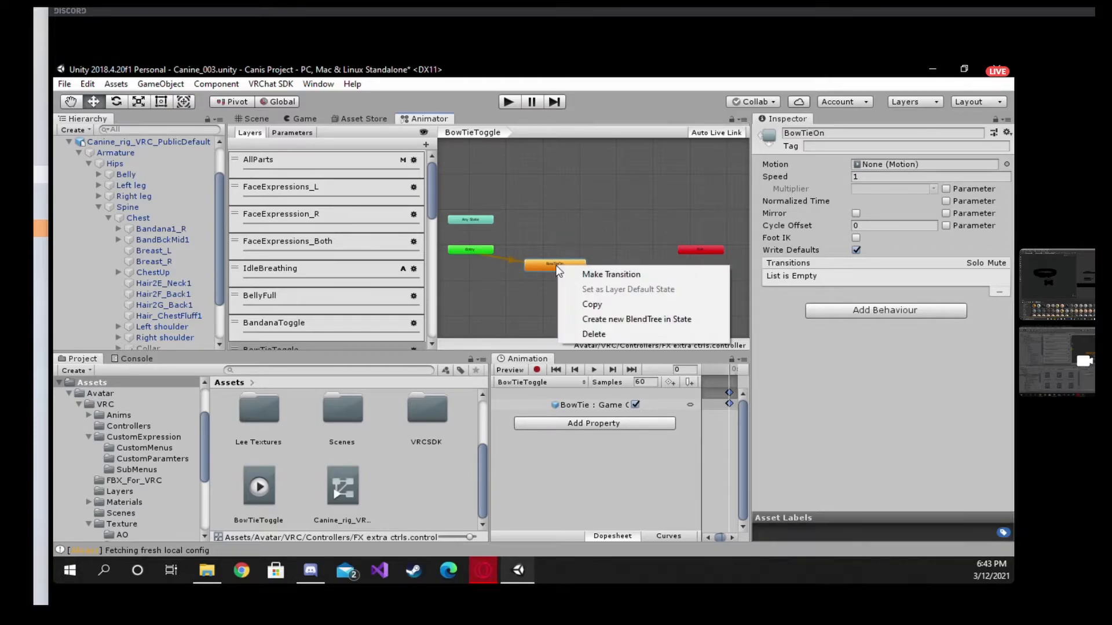
pyautogui.click(593, 275)
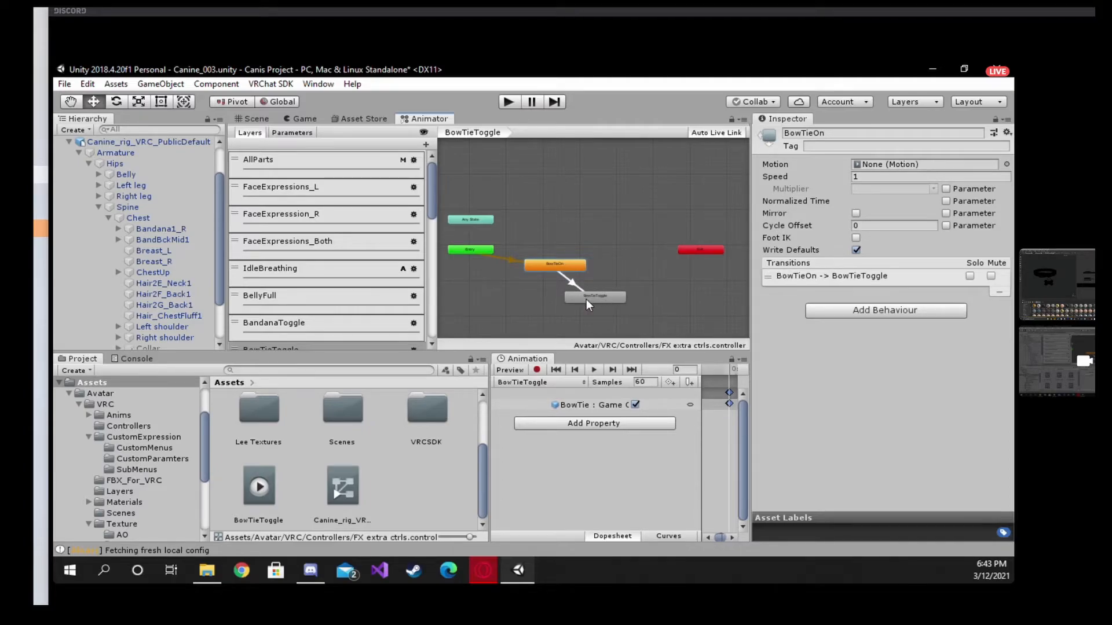
pyautogui.rightClick(586, 299)
pyautogui.click(609, 303)
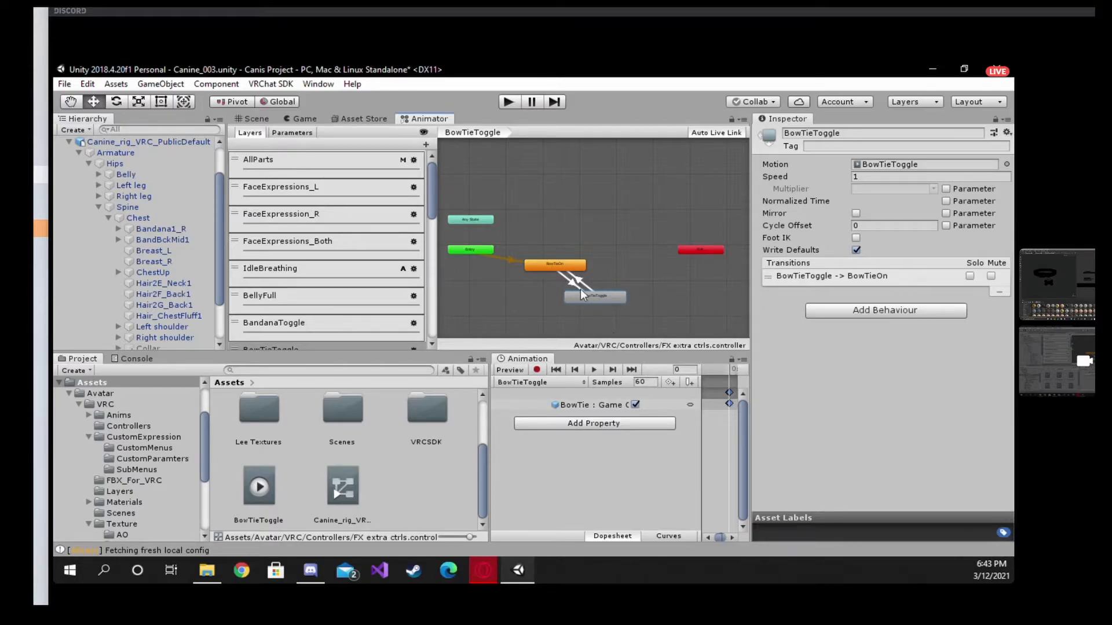
# Step: Widen the transition settings area and add a condition to the BowTieOn to BowTieToggle transition
pyautogui.click(575, 284)
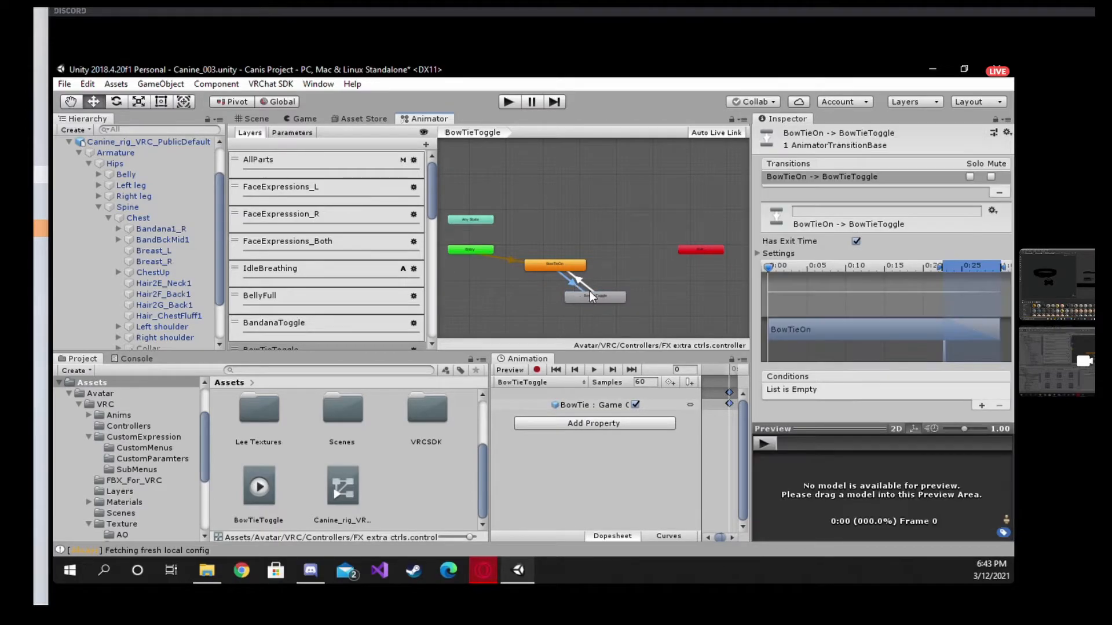
pyautogui.scroll(-1, 870, 322)
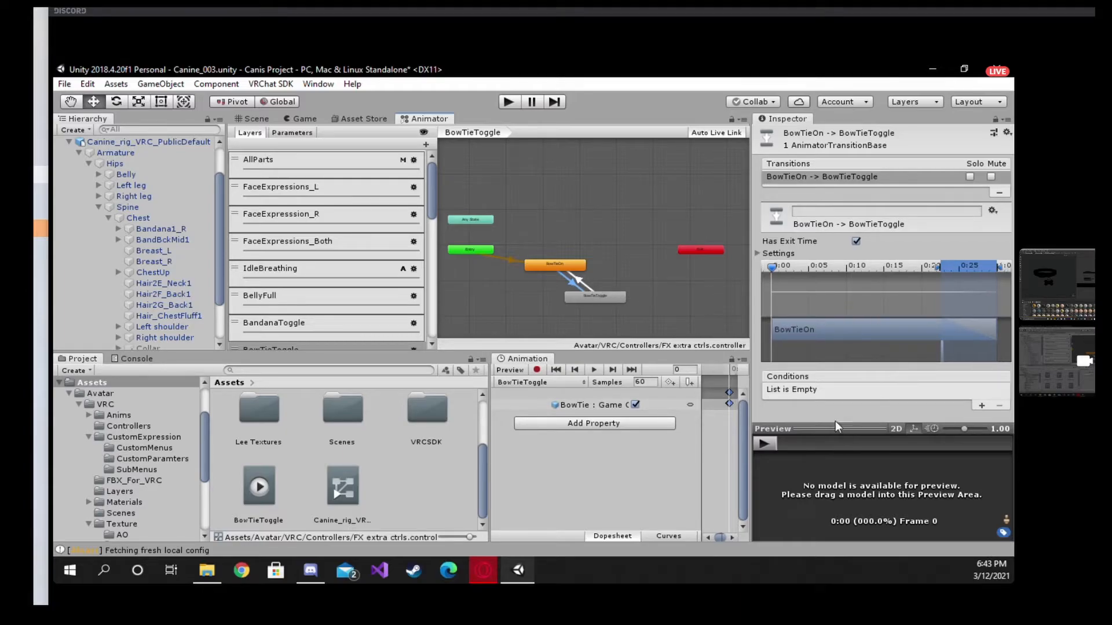
pyautogui.moveTo(750, 392); pyautogui.dragTo(678, 392)
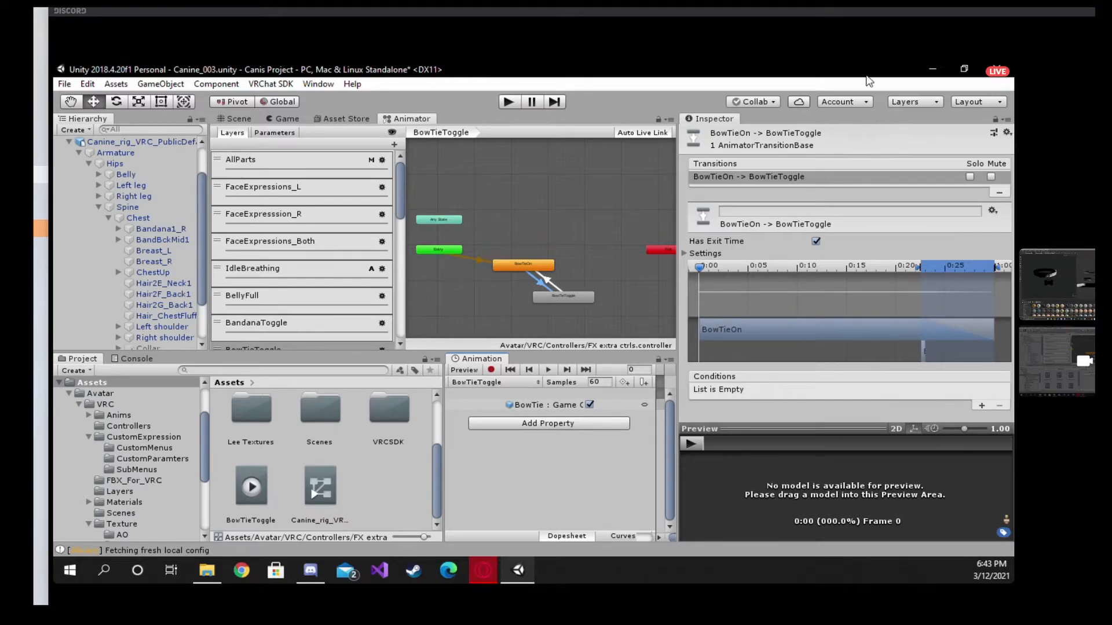
pyautogui.click(981, 406)
pyautogui.click(980, 405)
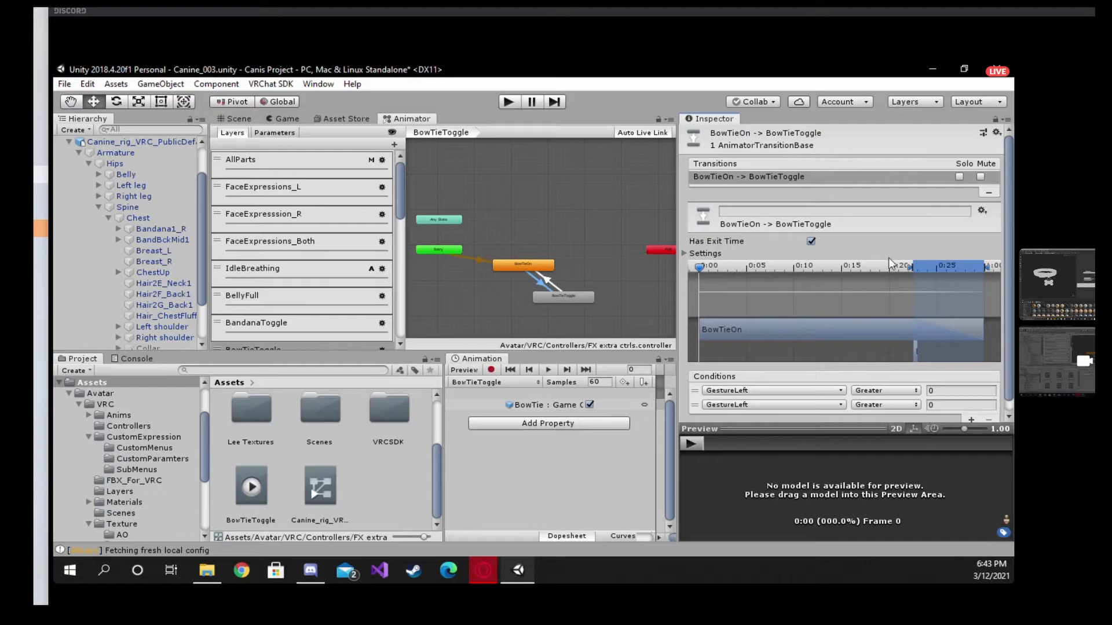
pyautogui.moveTo(832, 65); pyautogui.dragTo(768, 86)
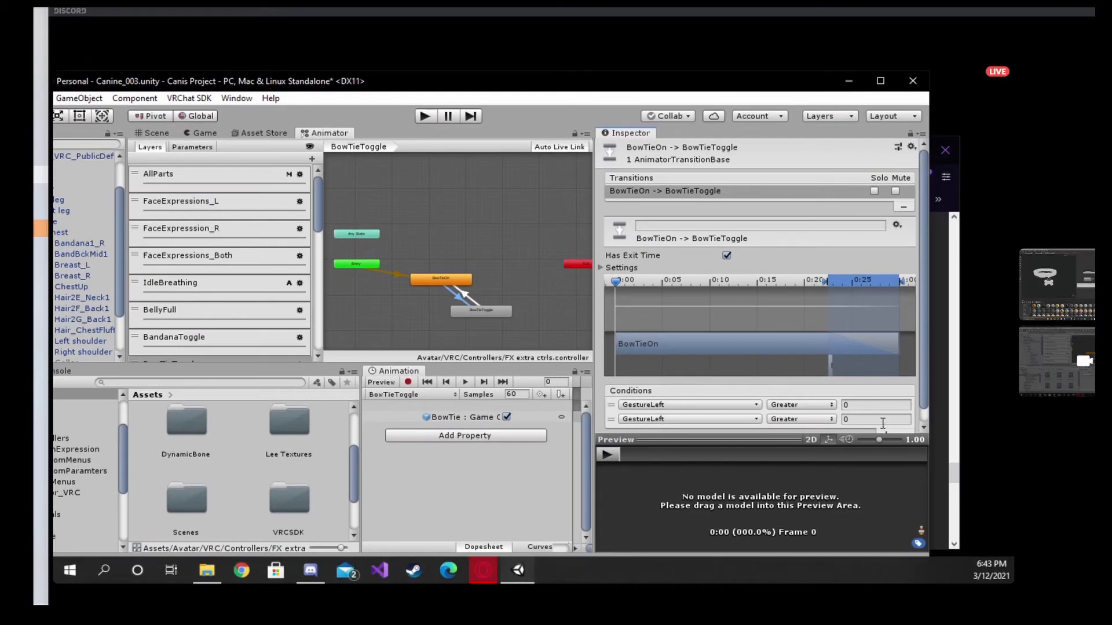
pyautogui.scroll(-1, 917, 392)
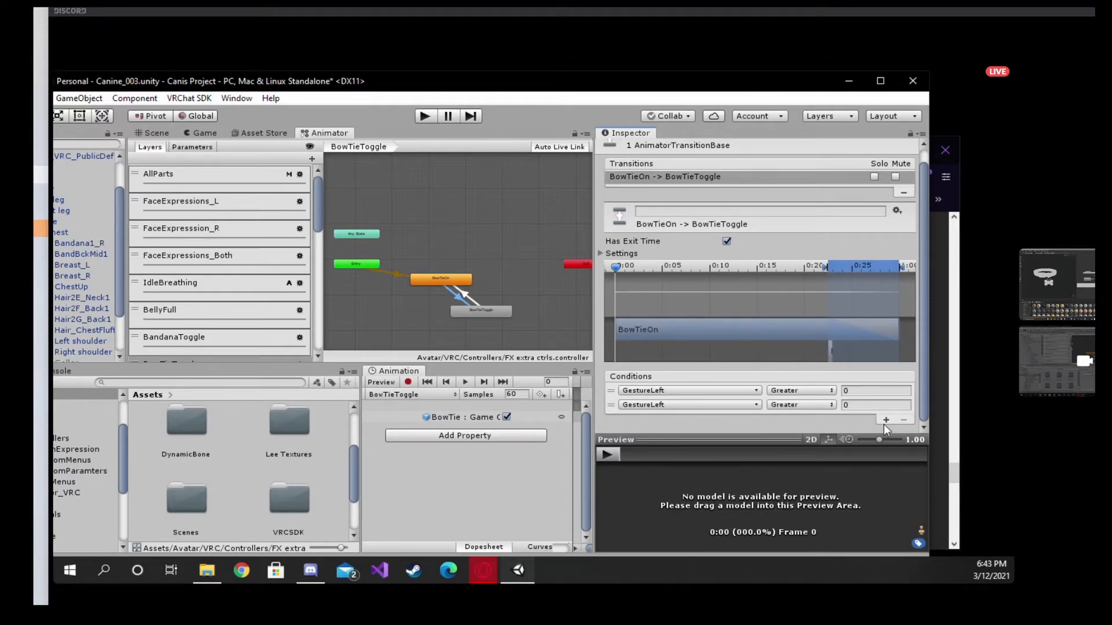
pyautogui.click(865, 405)
pyautogui.click(705, 404)
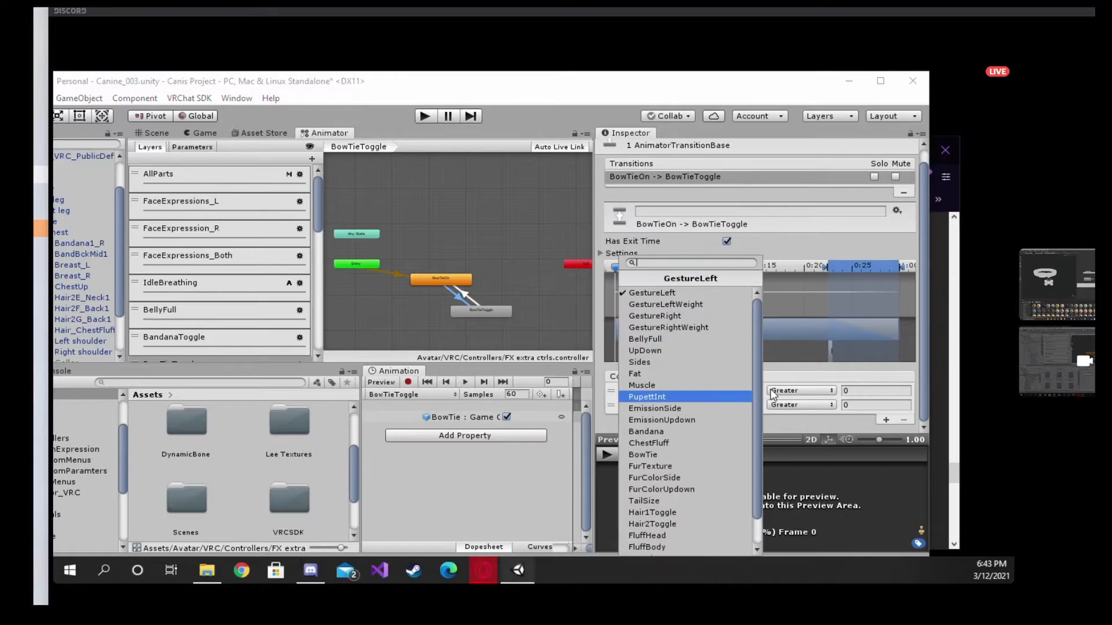
pyautogui.click(775, 404)
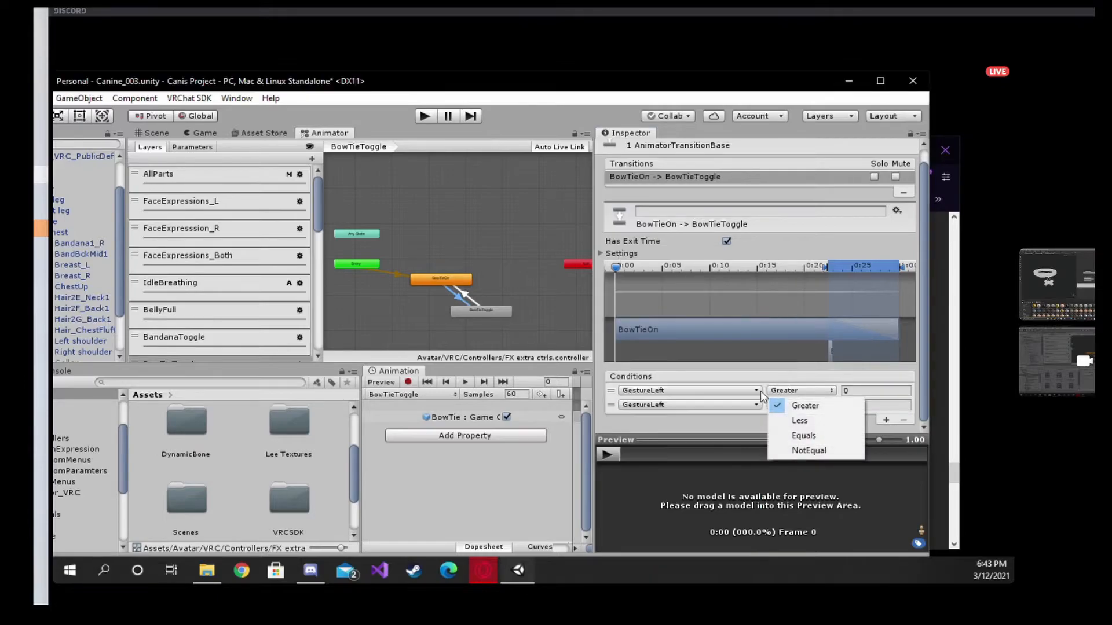
pyautogui.click(907, 404)
pyautogui.click(611, 405)
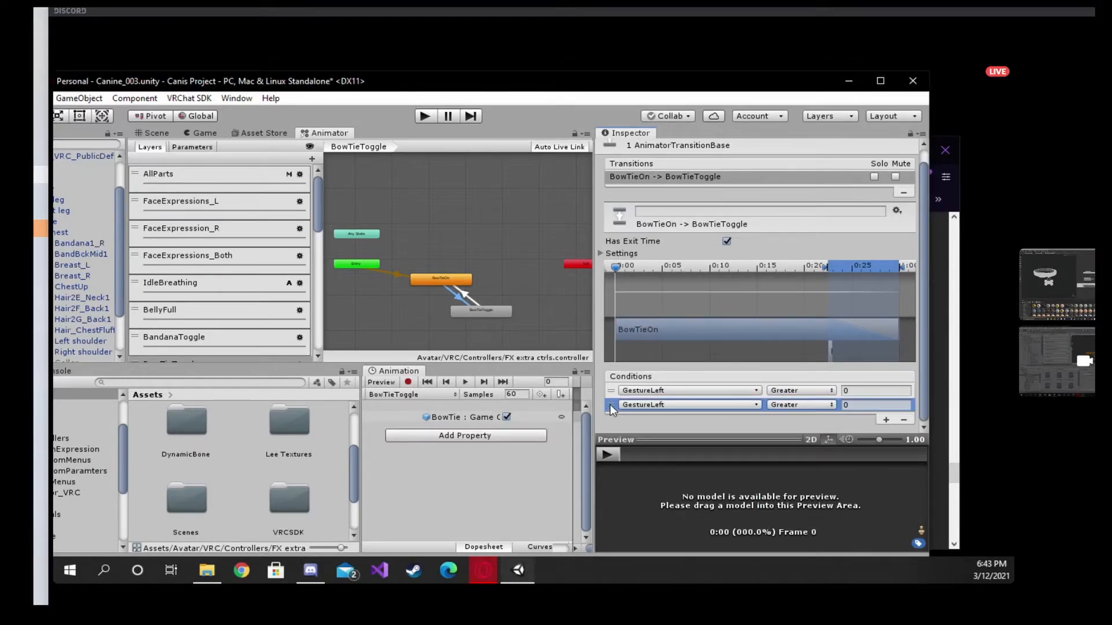
pyautogui.click(904, 419)
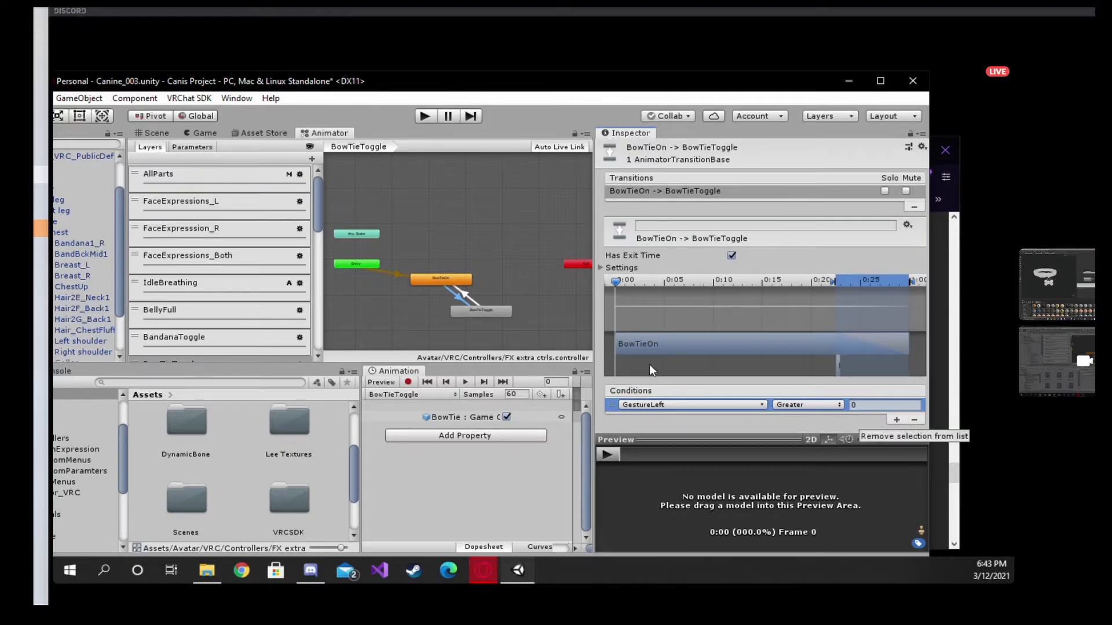
pyautogui.click(880, 80)
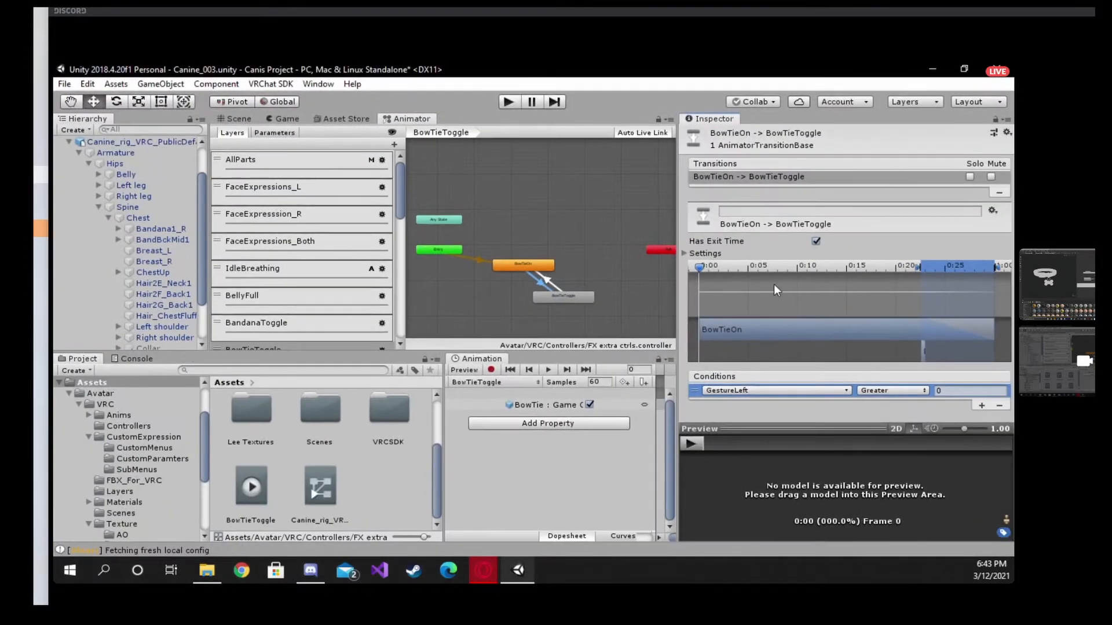
# Step: Set the condition of the BowTieOn to BowTieToggle transition to BowTie being true
pyautogui.click(804, 391)
pyautogui.click(696, 408)
pyautogui.click(747, 391)
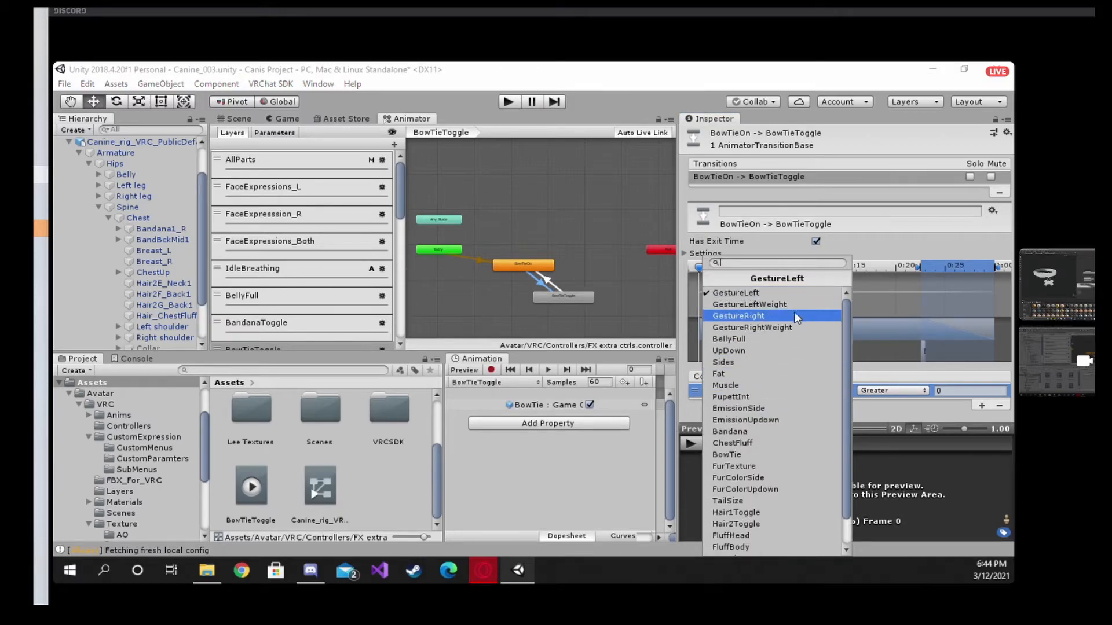
pyautogui.scroll(-1, 794, 335)
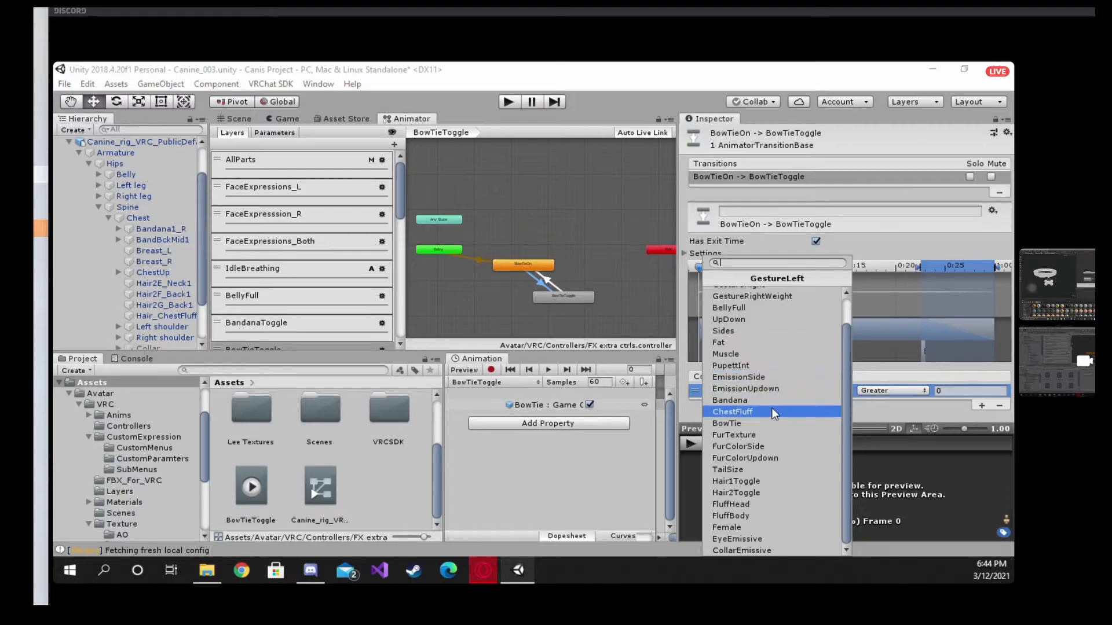
pyautogui.click(727, 424)
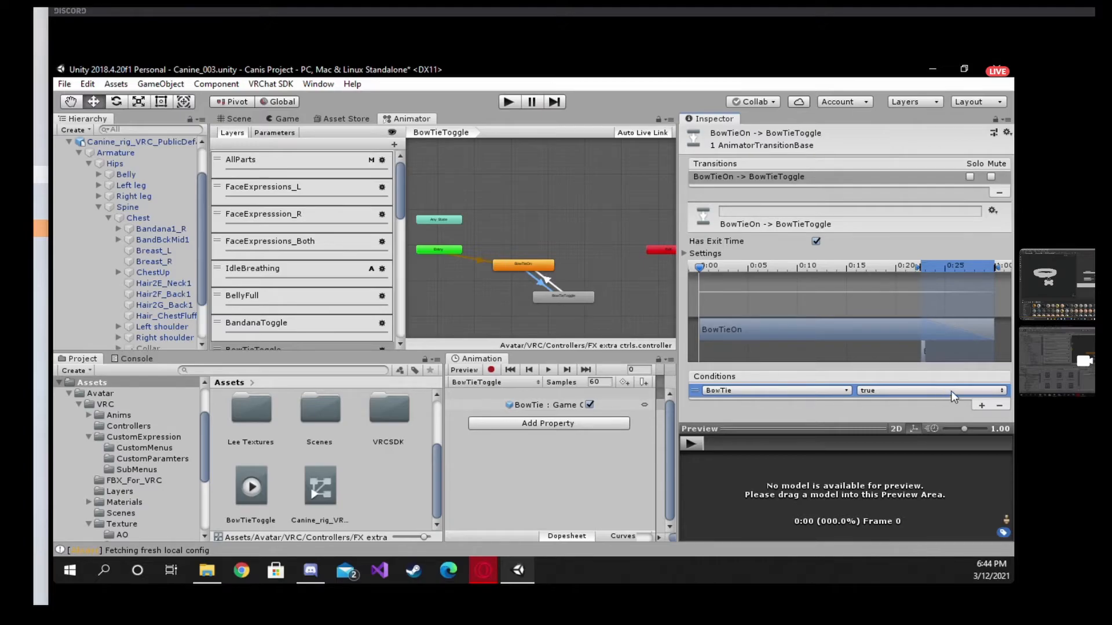
# Step: Add a condition to the BowTieToggle to BowTieOn transition that requires BowTie to be false
pyautogui.click(552, 283)
pyautogui.click(981, 406)
pyautogui.click(780, 392)
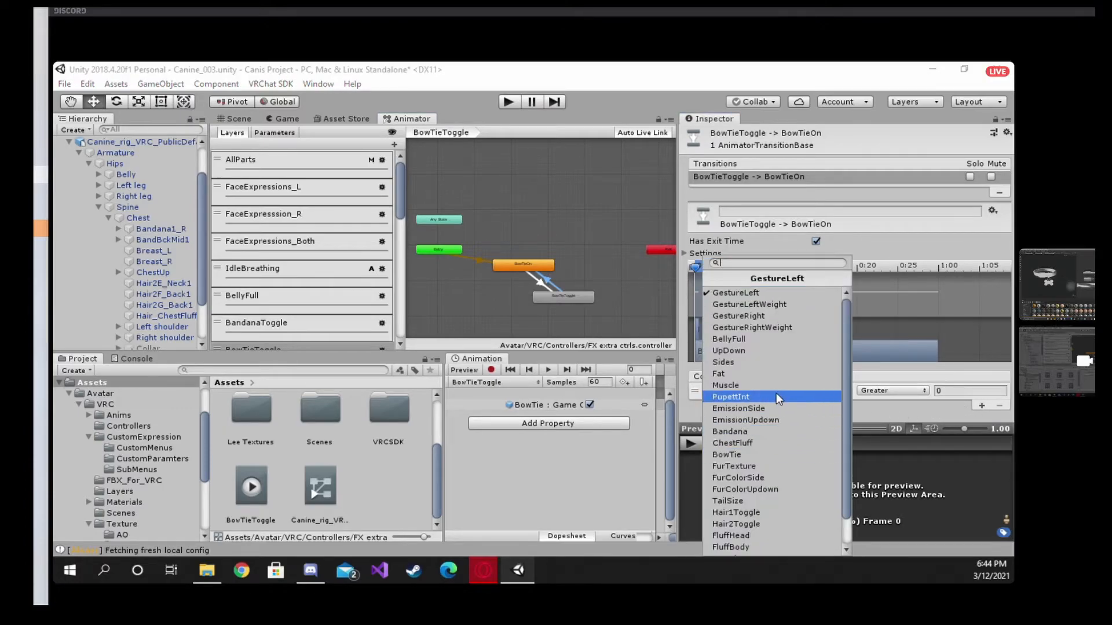
pyautogui.click(755, 454)
pyautogui.click(911, 392)
pyautogui.click(881, 424)
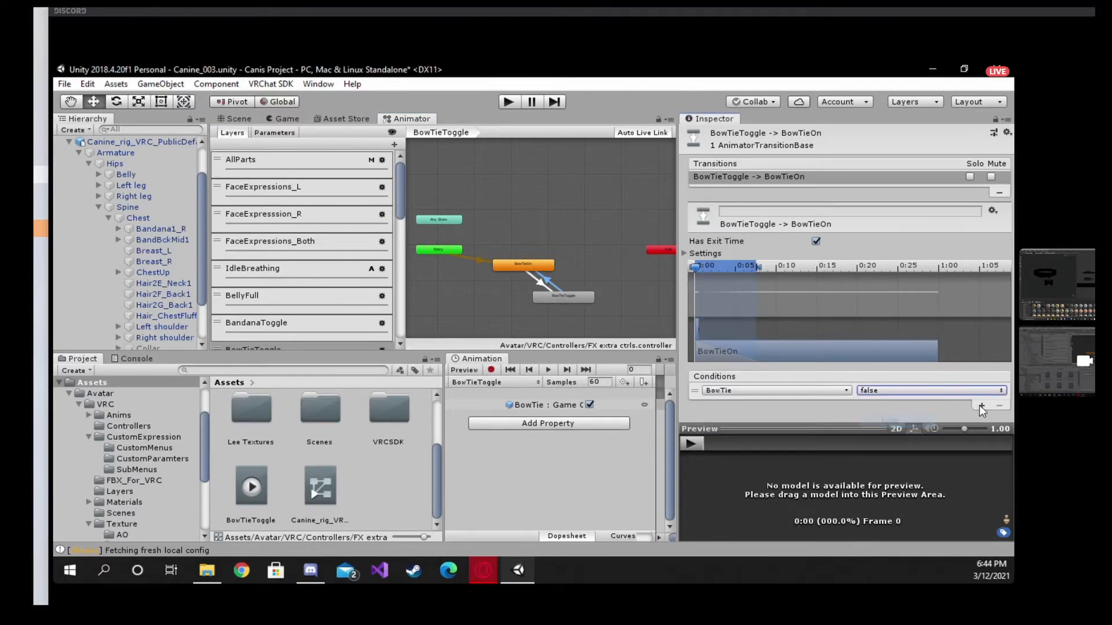
# Step: Review the conditions of both transitions between BowTieOn and BowTieToggle, along with the BowTieToggle layer's place in the layer list
pyautogui.click(533, 278)
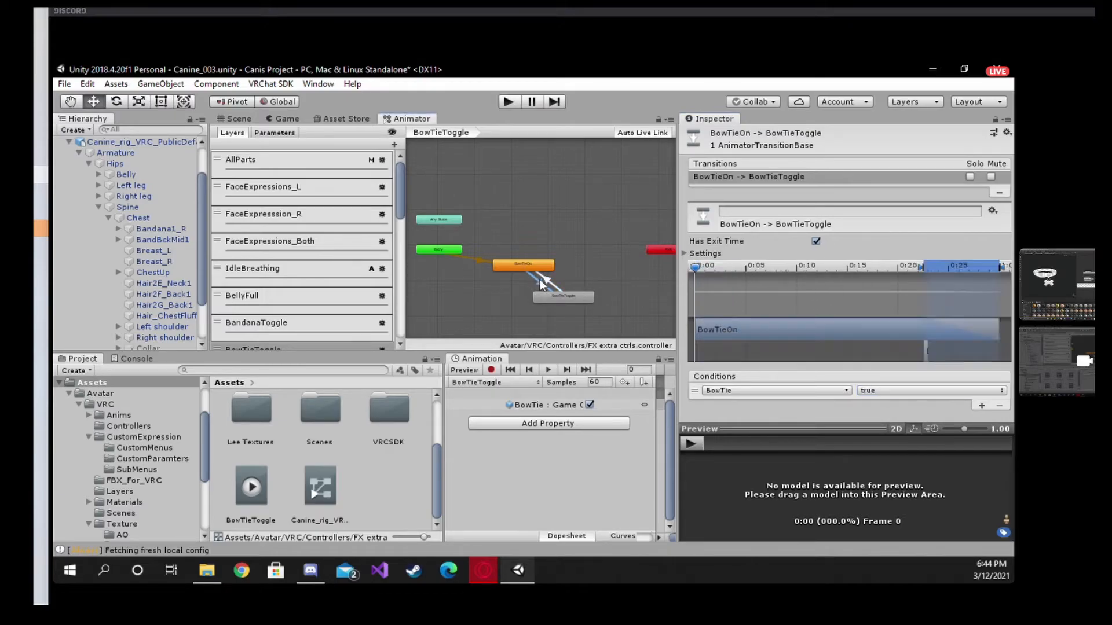
pyautogui.click(547, 282)
pyautogui.click(554, 278)
pyautogui.click(545, 286)
pyautogui.click(545, 284)
pyautogui.click(544, 283)
pyautogui.scroll(-3, 290, 270)
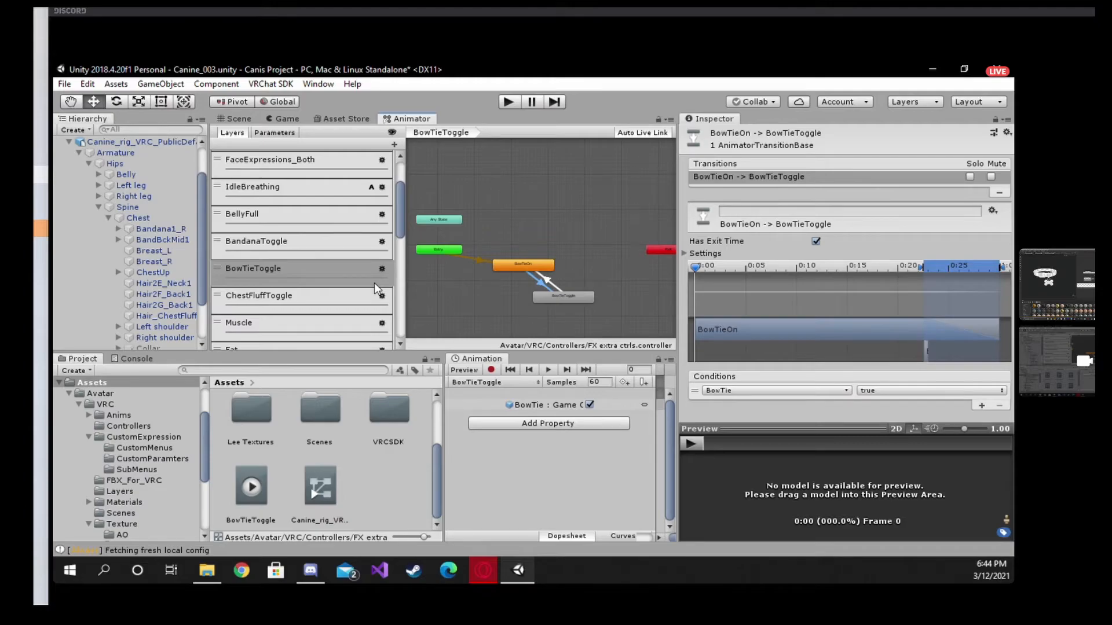
pyautogui.click(534, 284)
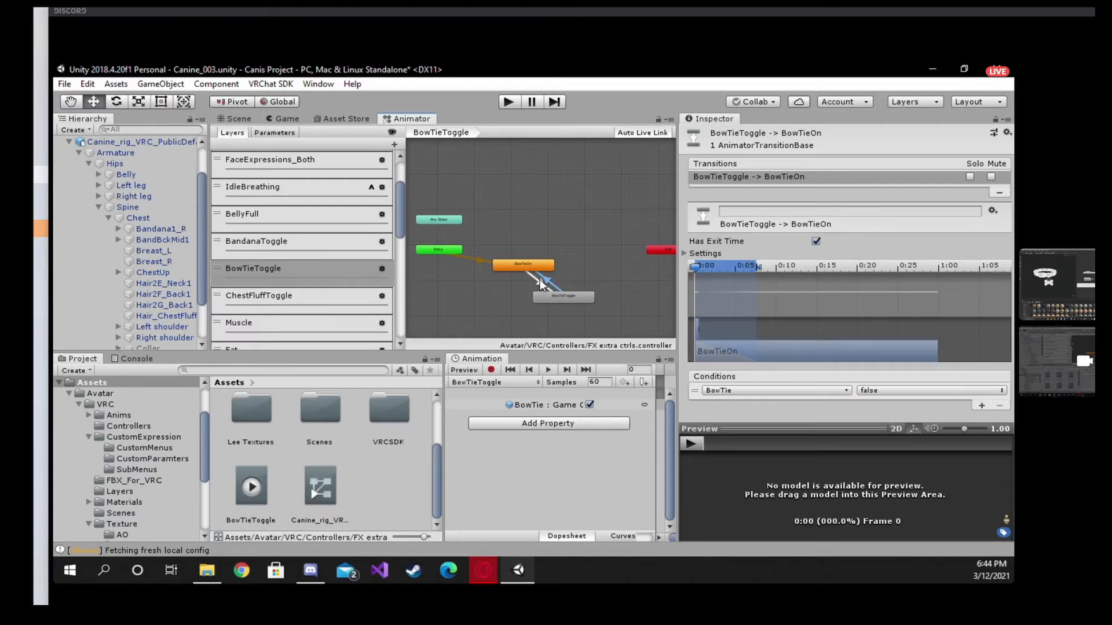
pyautogui.click(480, 270)
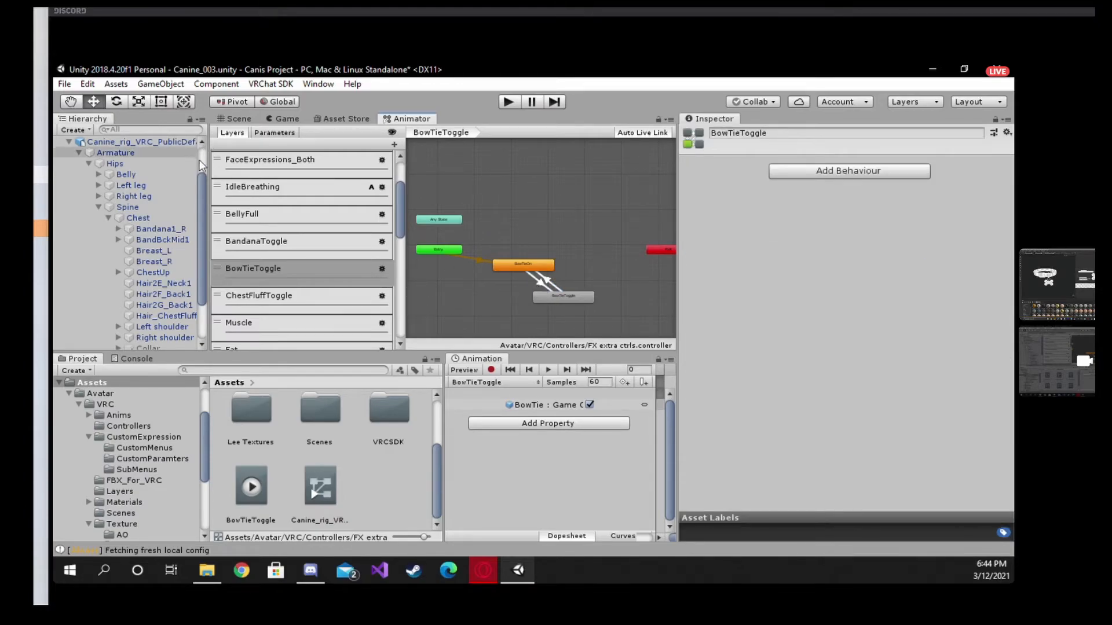
# Step: Open the BasicControls expressions menu referenced by the Canine_rig_VRC_PublicDefault avatar's VRC Avatar Descriptor
pyautogui.click(133, 144)
pyautogui.scroll(-3, 843, 446)
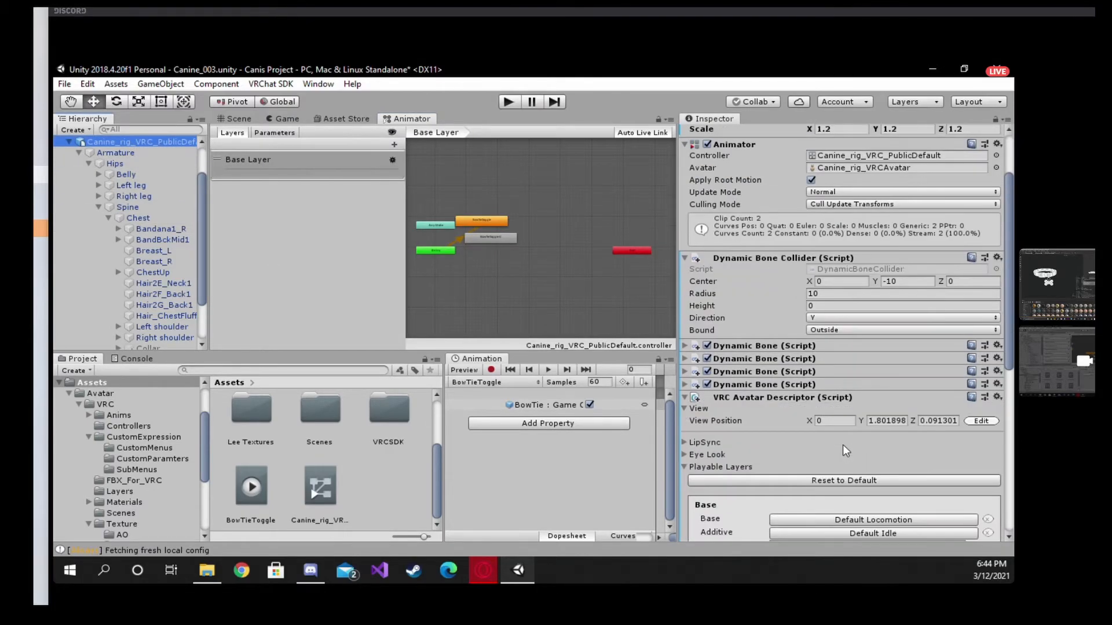
pyautogui.scroll(-5, 781, 392)
pyautogui.scroll(-5, 782, 389)
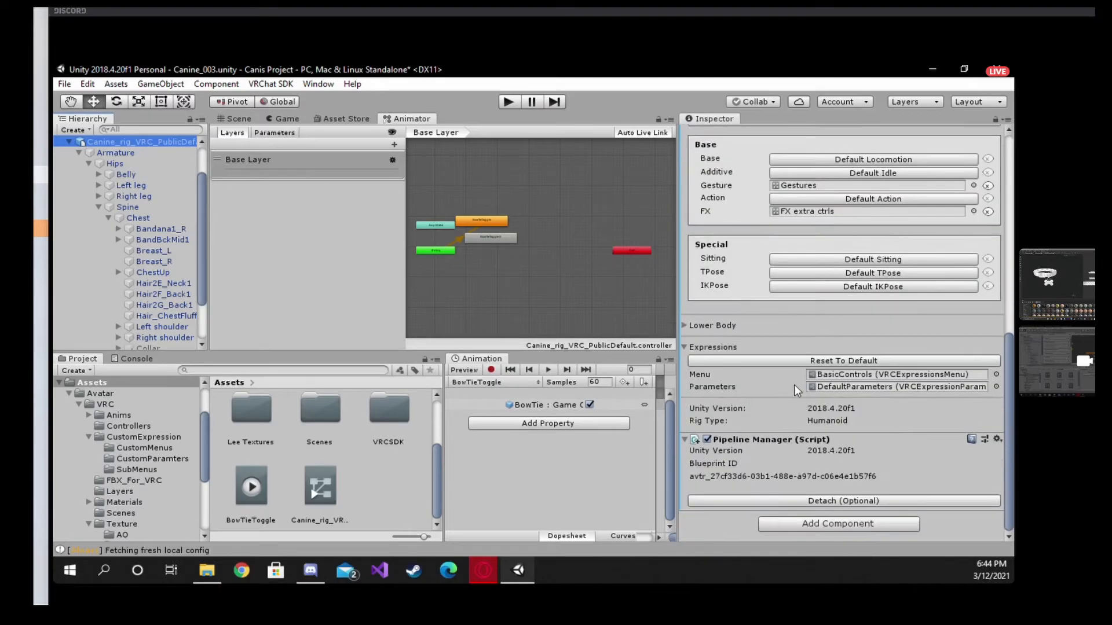
pyautogui.doubleClick(848, 374)
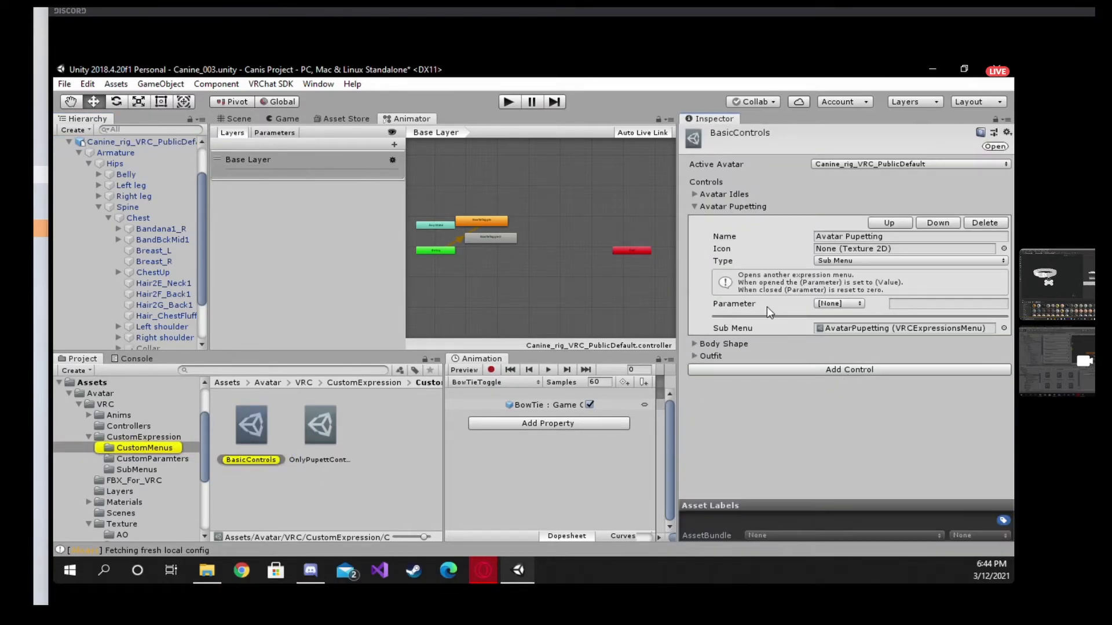
# Step: Collapse the Avatar Pupetting control, expand the Outfit control and locate its Outfit sub menu asset in the project
pyautogui.click(695, 206)
pyautogui.click(699, 231)
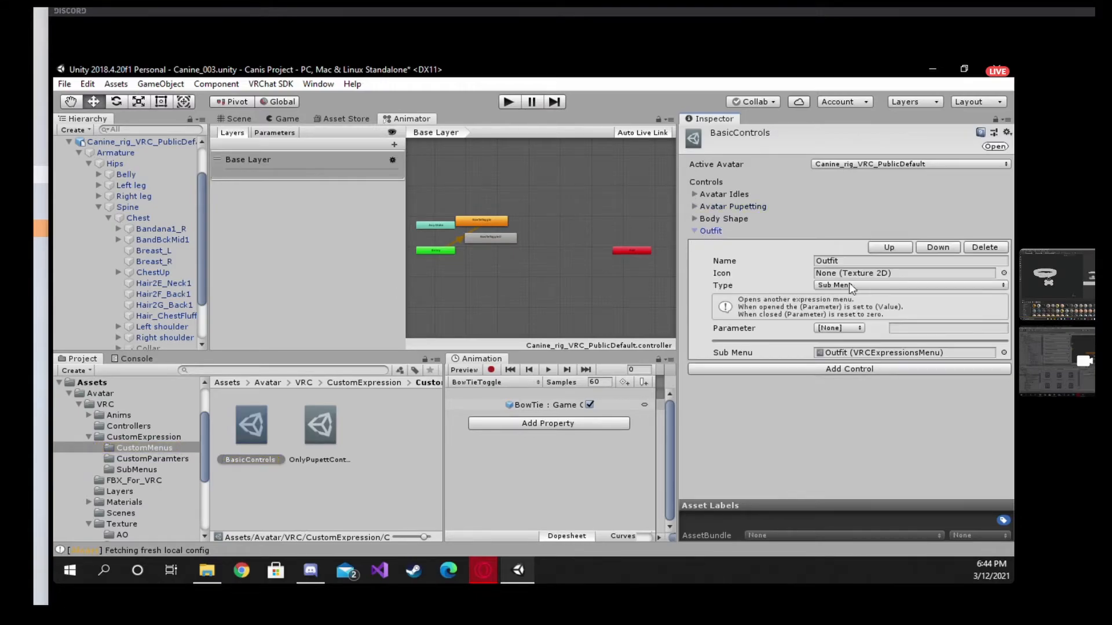
pyautogui.click(856, 352)
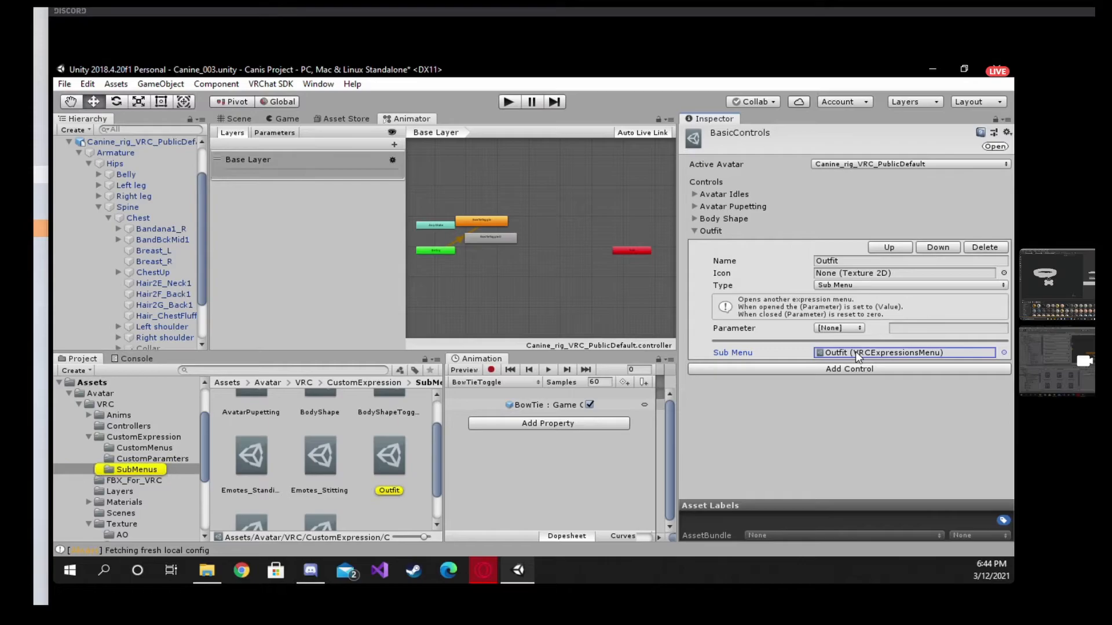
# Step: Open the Outfit expressions sub menu, collapse its Eye Emmisive control and expand the BowTie Toggle control
pyautogui.doubleClick(856, 352)
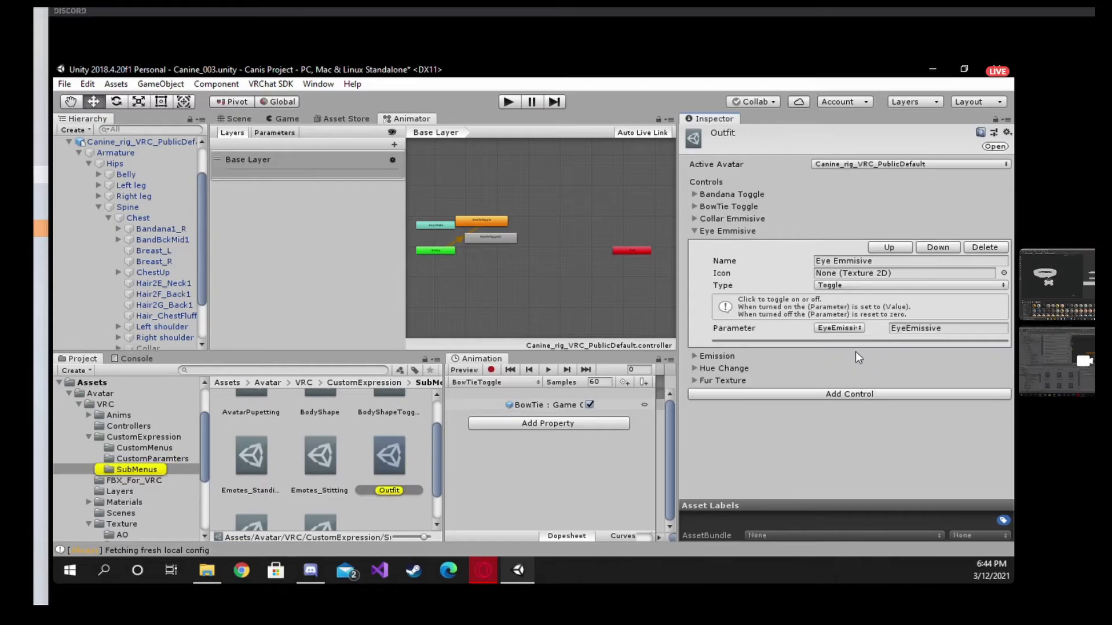
pyautogui.click(696, 231)
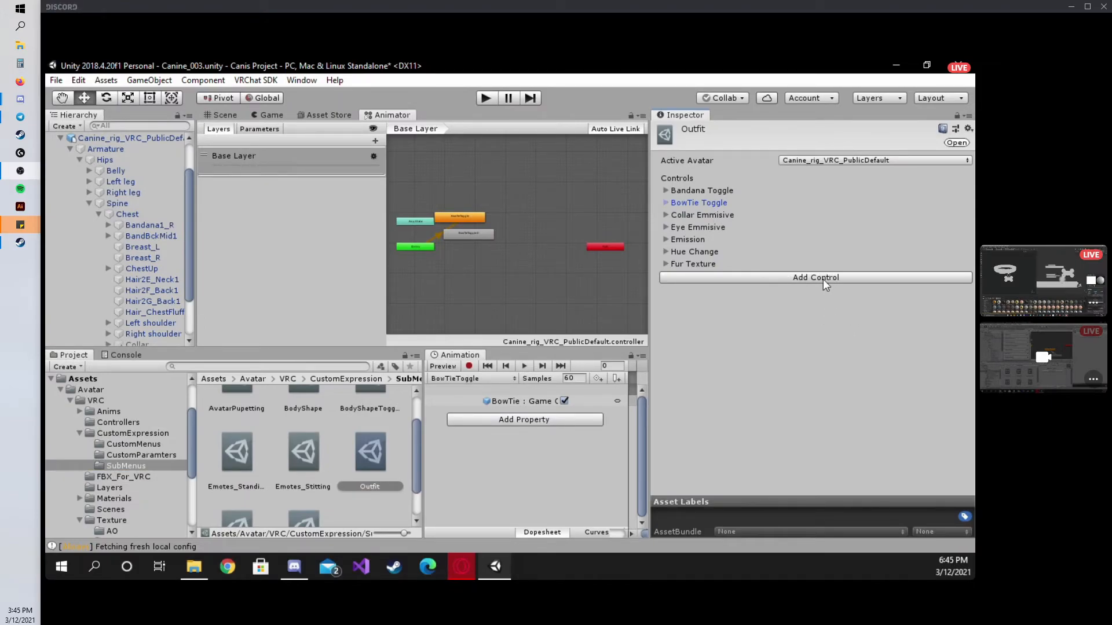
pyautogui.click(667, 203)
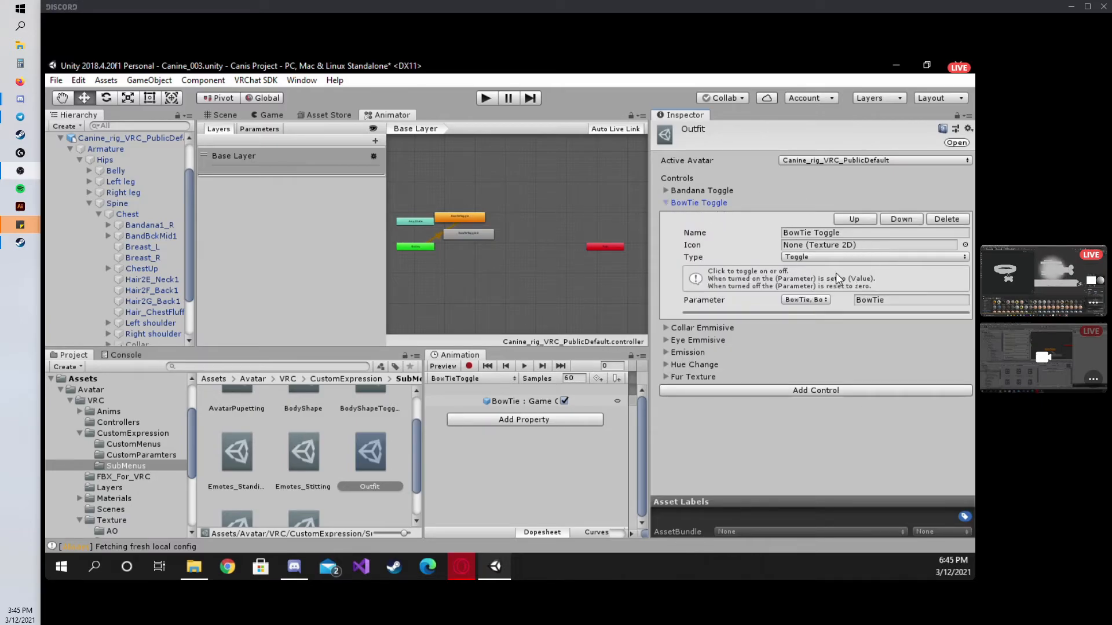
# Step: Examine the BowTie Toggle control's name and icon fields and the available control types
pyautogui.click(812, 232)
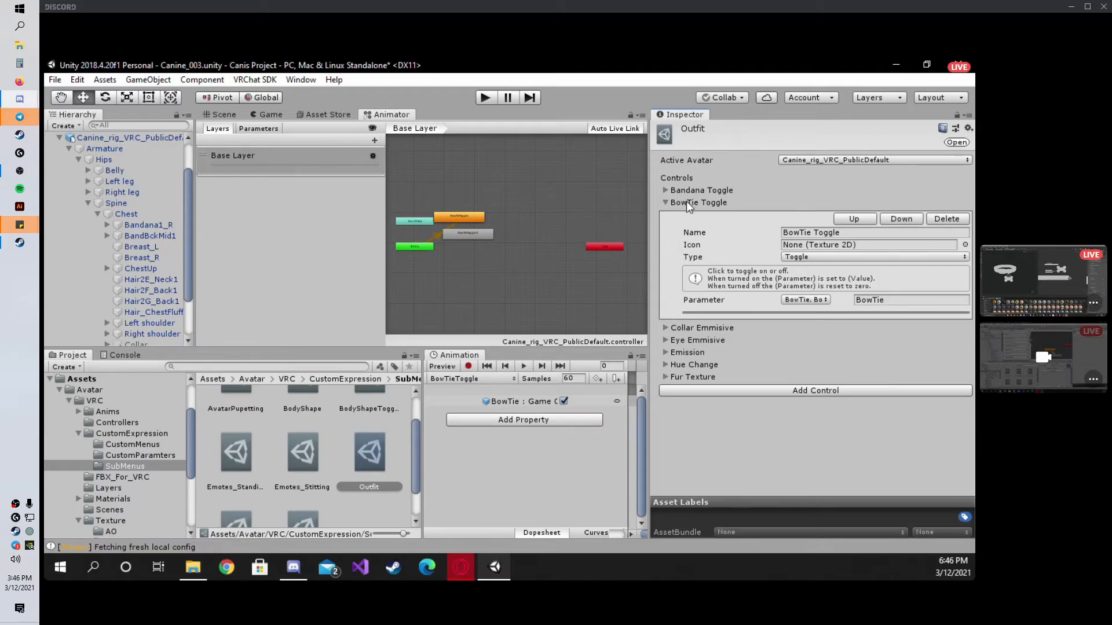
pyautogui.click(838, 235)
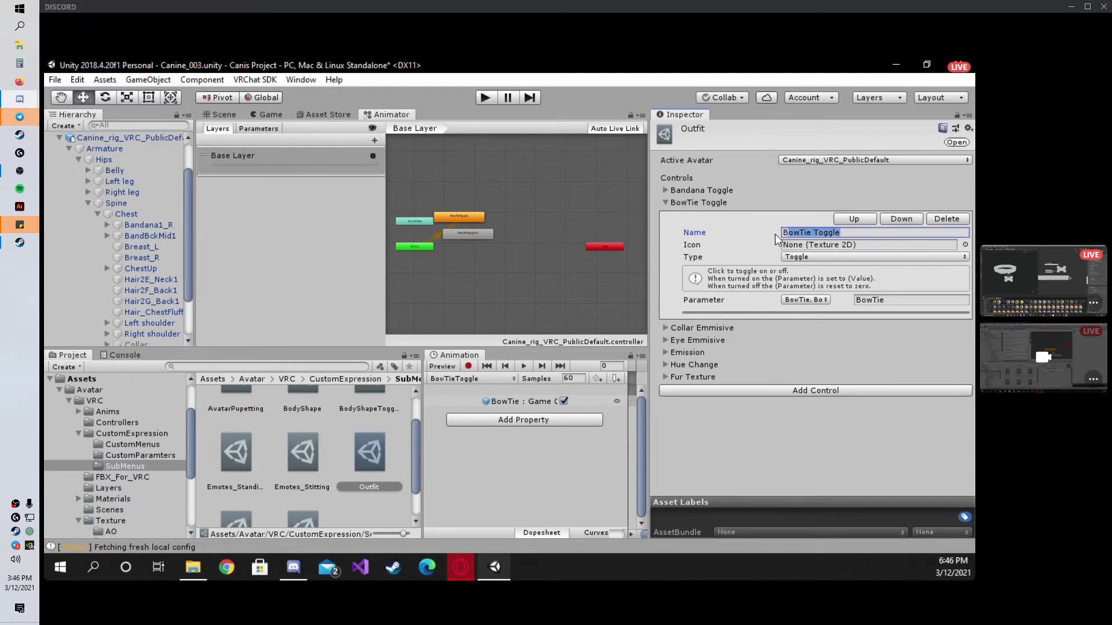
pyautogui.click(865, 237)
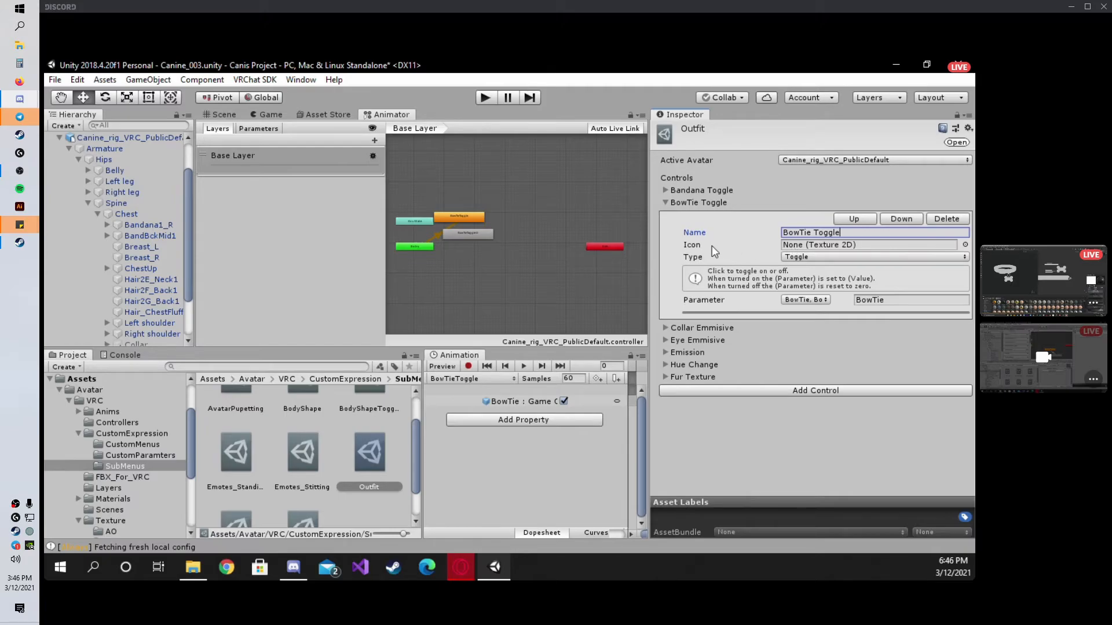
pyautogui.click(834, 246)
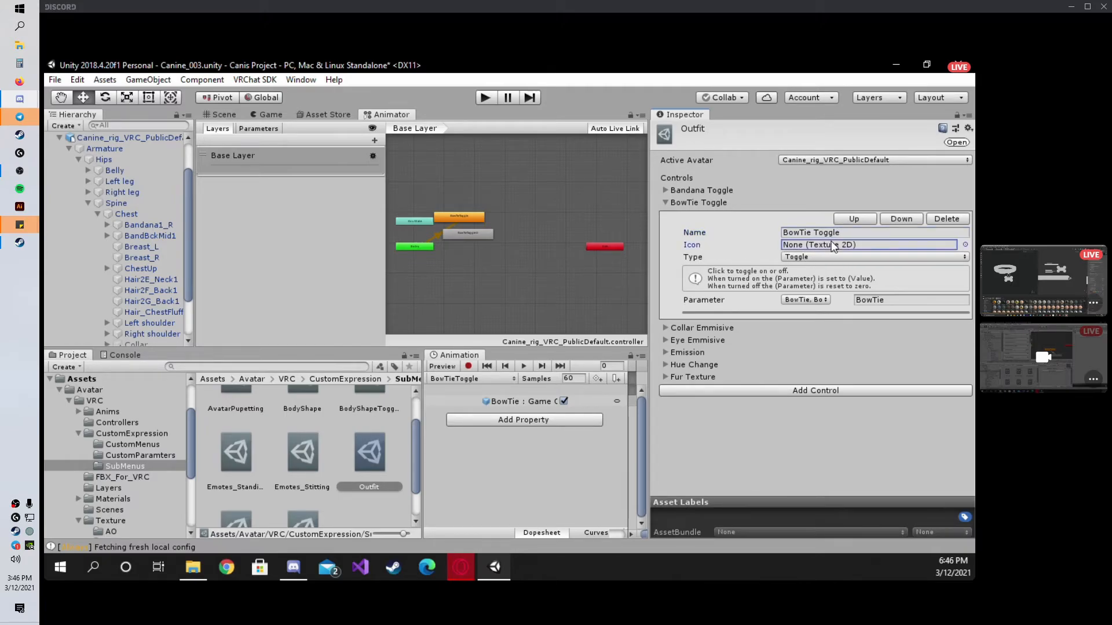
pyautogui.click(792, 258)
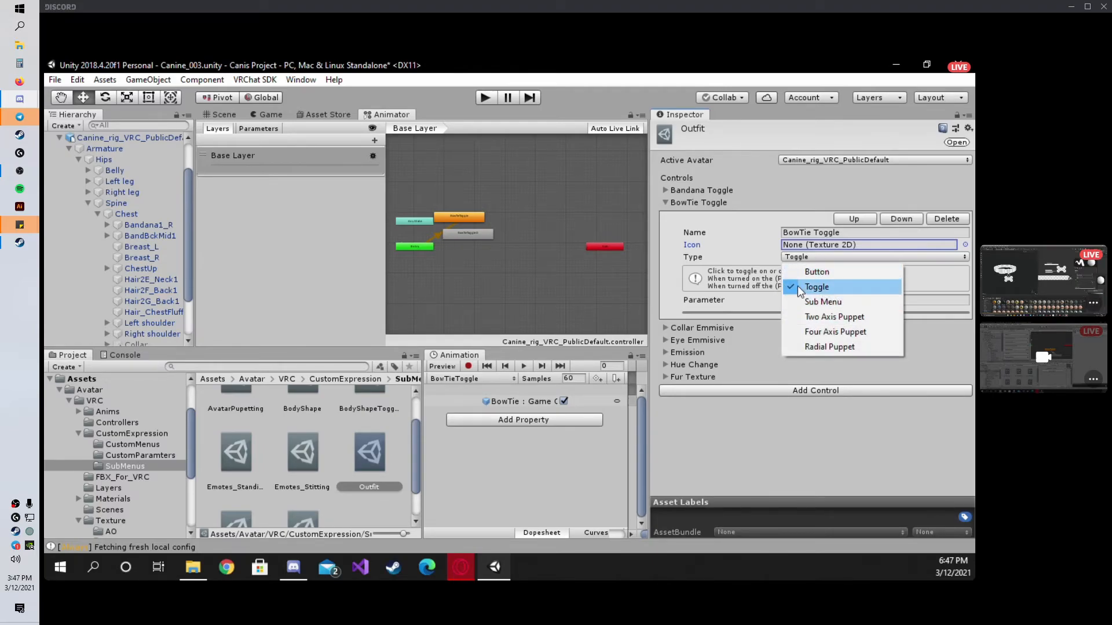
pyautogui.click(752, 261)
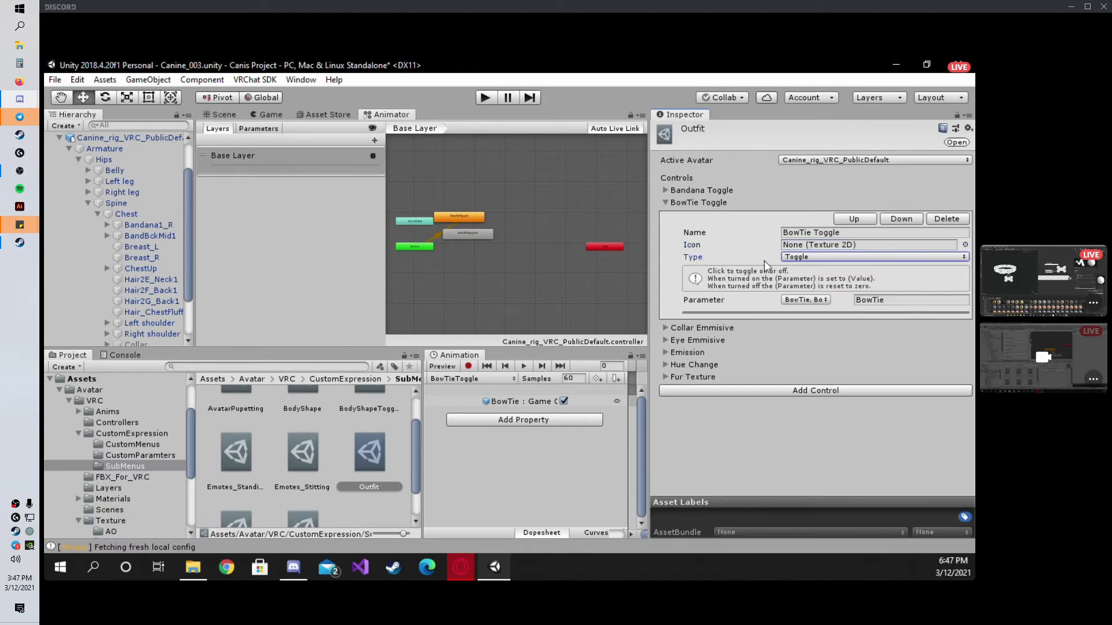
# Step: Choose BowTie, Bool as the BowTie Toggle control's parameter and check its parameter name field
pyautogui.click(802, 300)
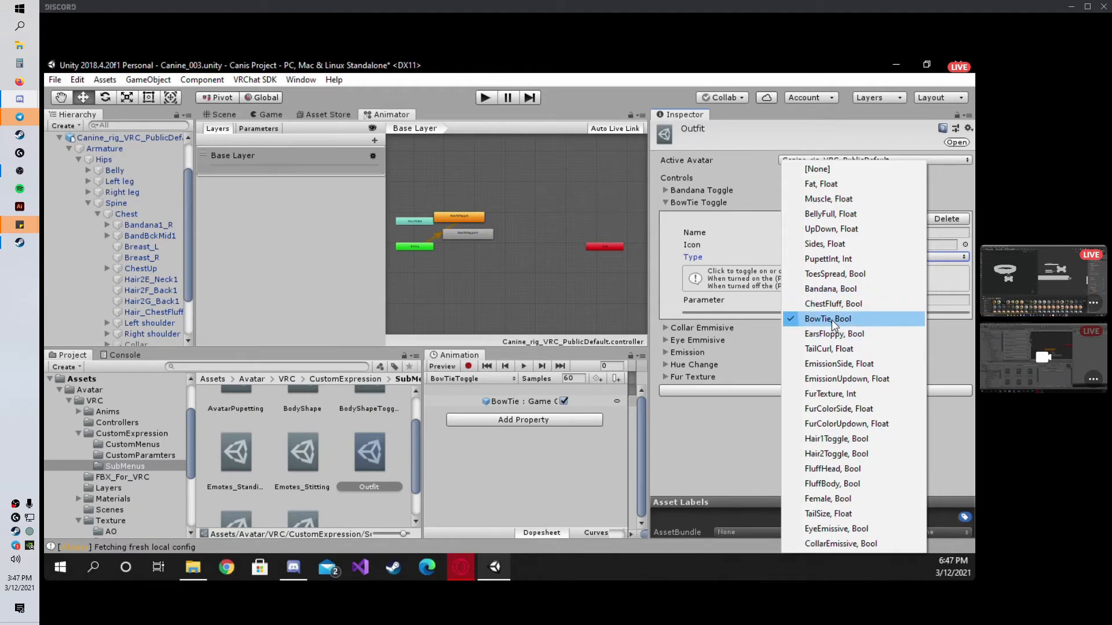
pyautogui.click(831, 320)
pyautogui.click(874, 300)
pyautogui.click(902, 303)
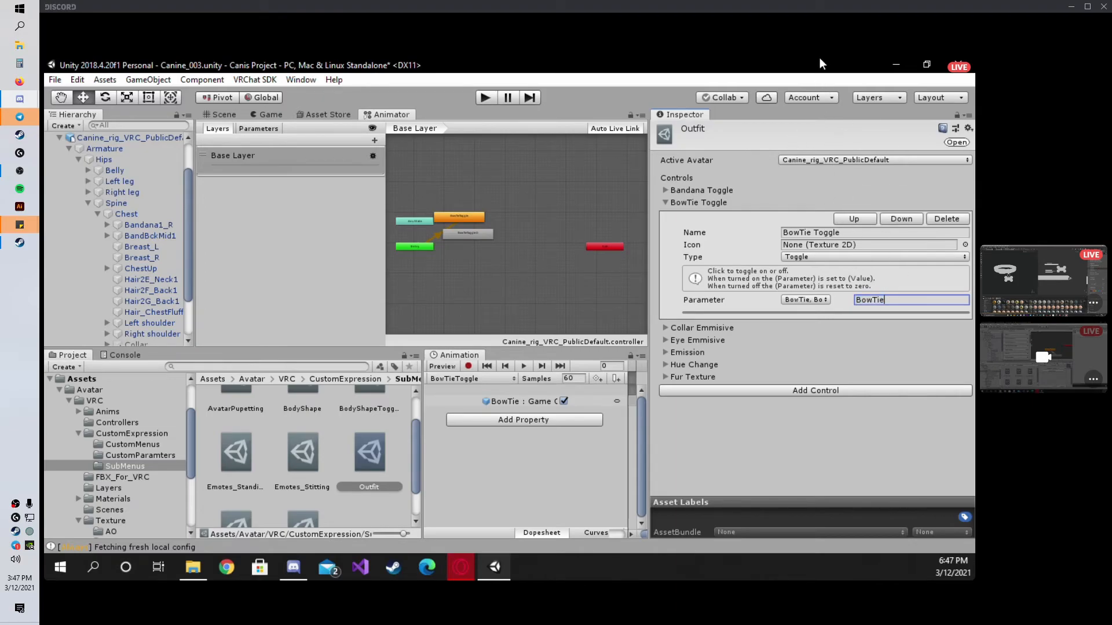
pyautogui.moveTo(795, 66); pyautogui.dragTo(710, 58)
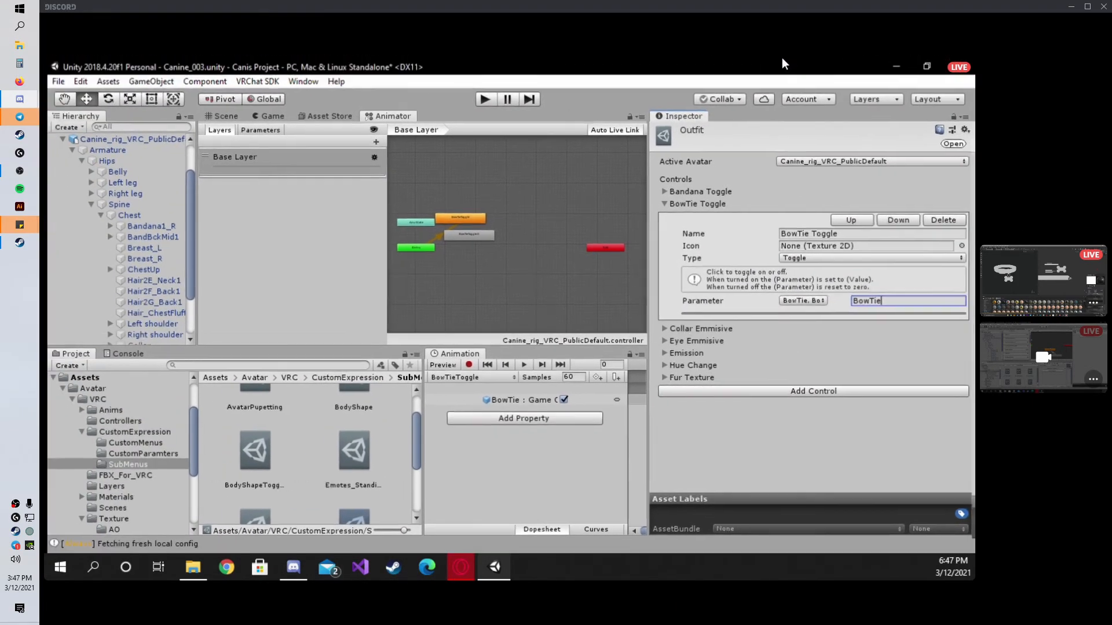
pyautogui.click(837, 375)
pyautogui.click(916, 299)
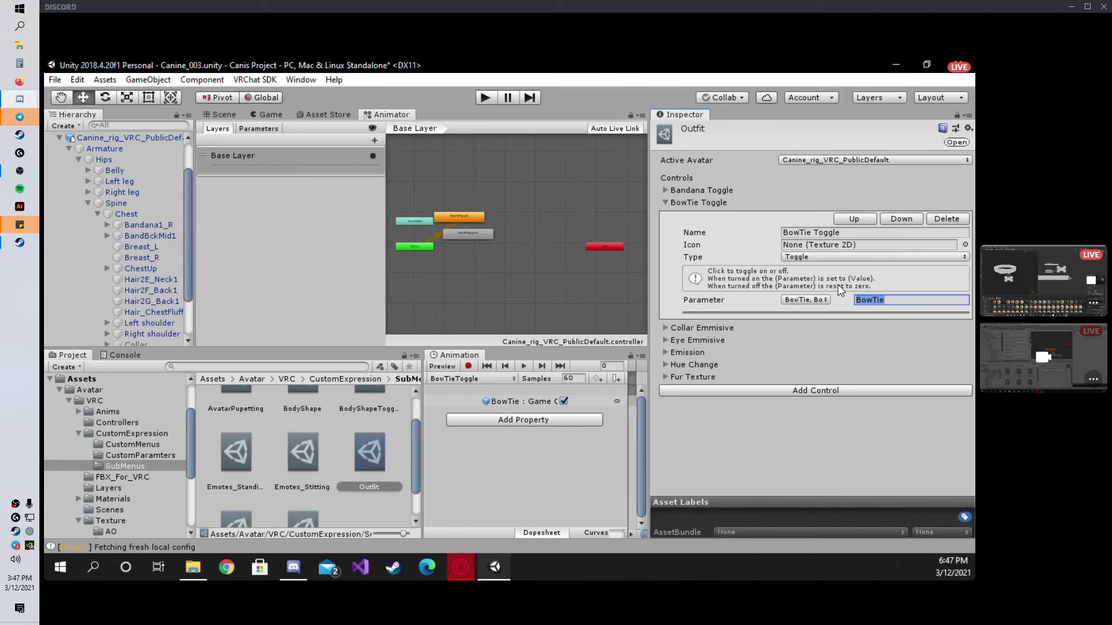
pyautogui.click(704, 302)
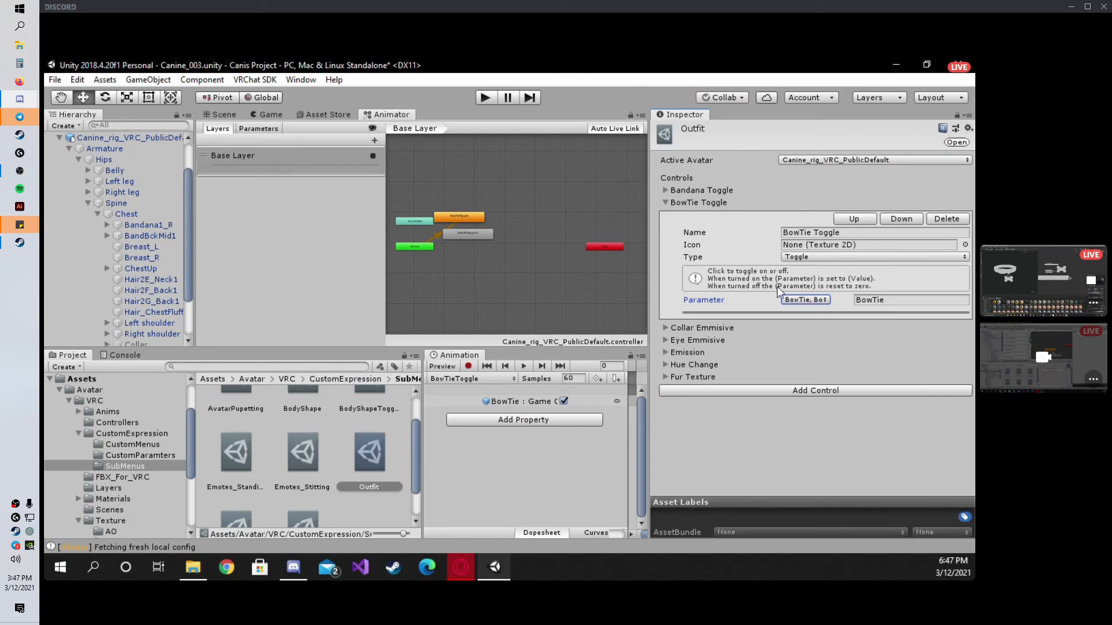
pyautogui.click(869, 299)
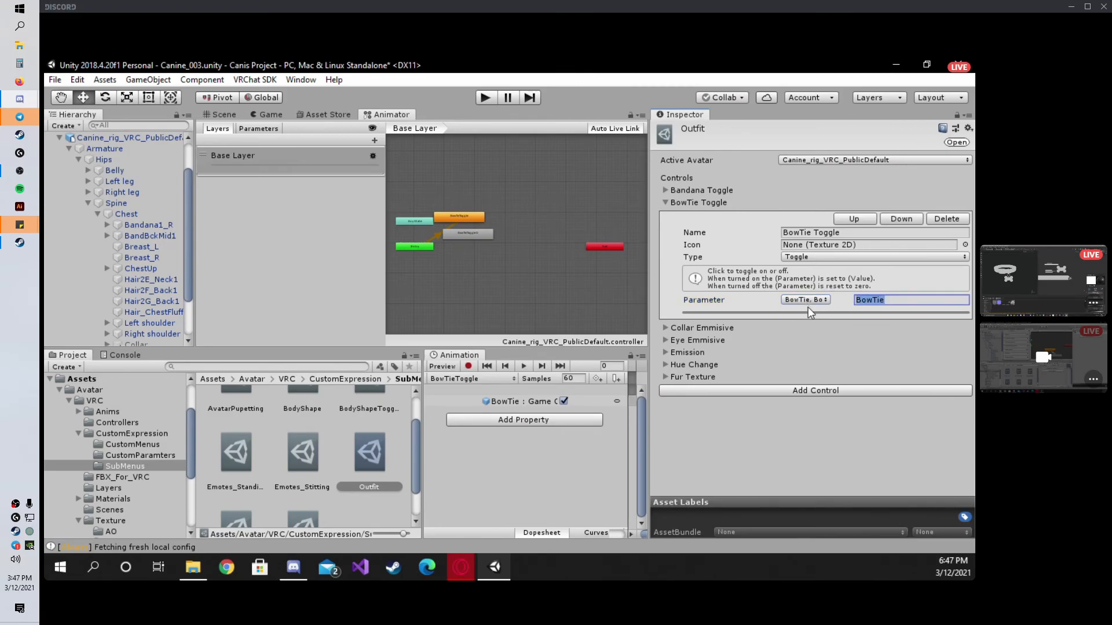
pyautogui.write('1')
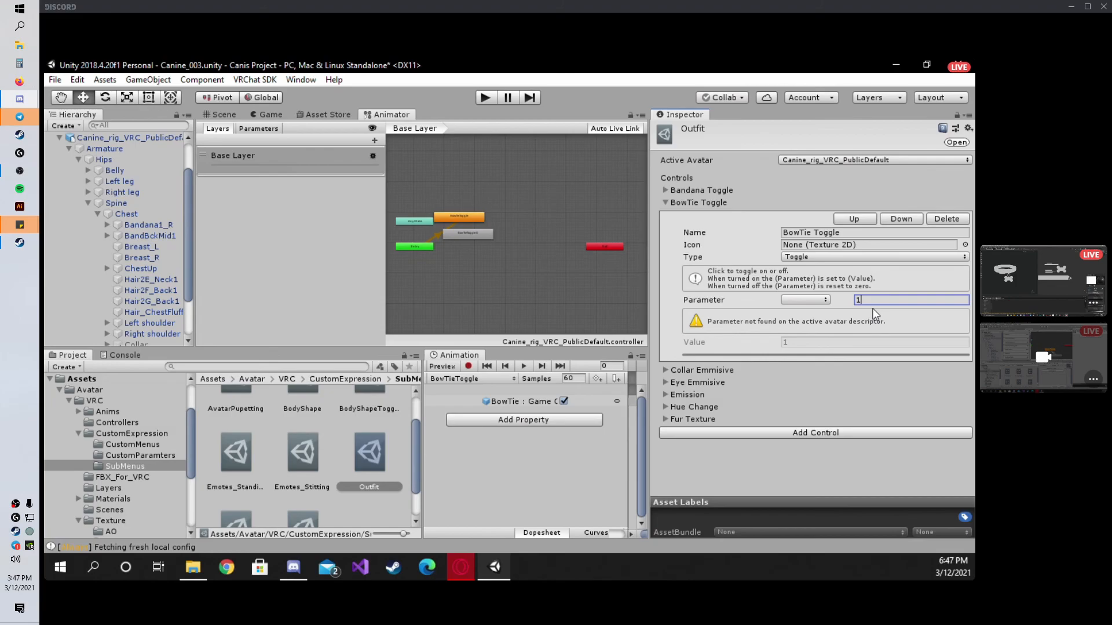
pyautogui.hotkey('ctrl', 'z')
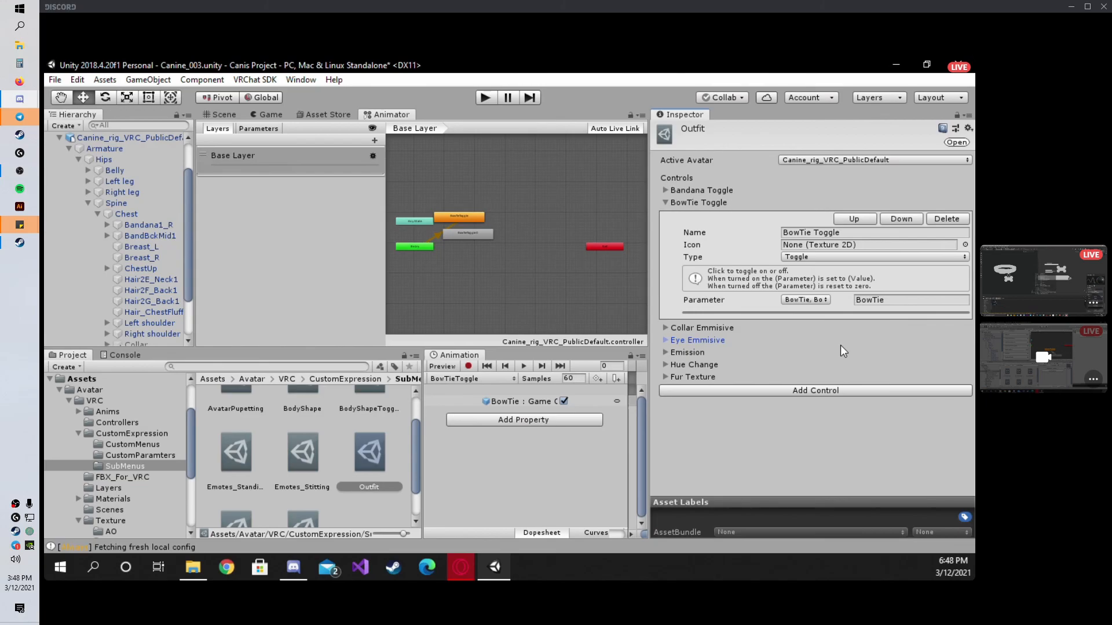
# Step: Collapse the BowTie Toggle control and bring up the playable layers and Expressions settings in the Canine_rig_VRC_PublicDefault avatar's VRC Avatar Descriptor
pyautogui.click(664, 202)
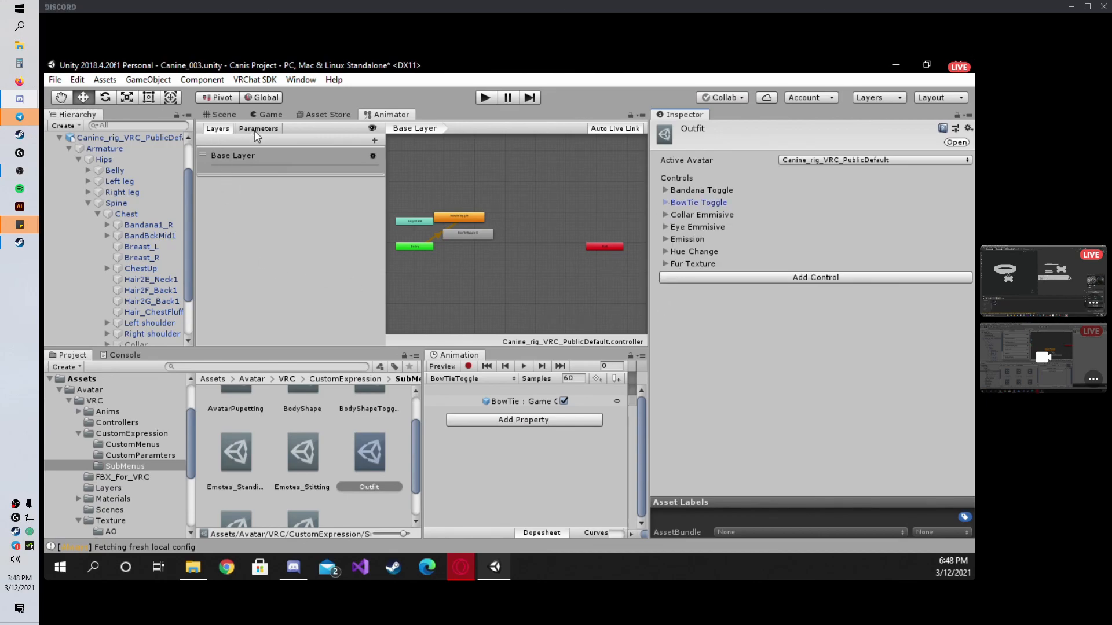
pyautogui.click(120, 137)
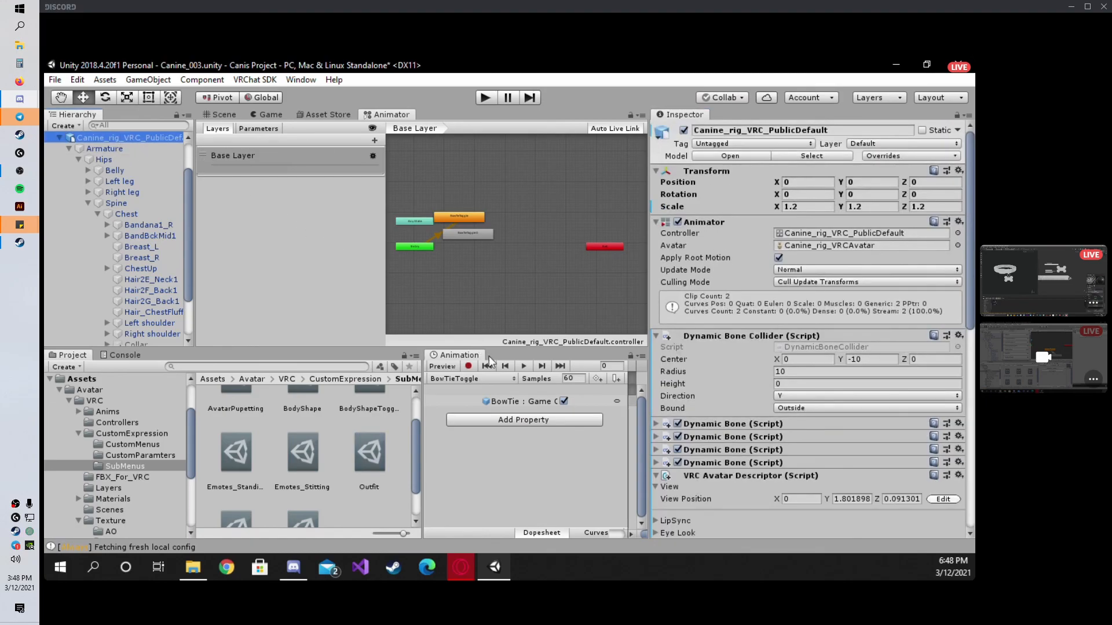
pyautogui.scroll(-10, 749, 421)
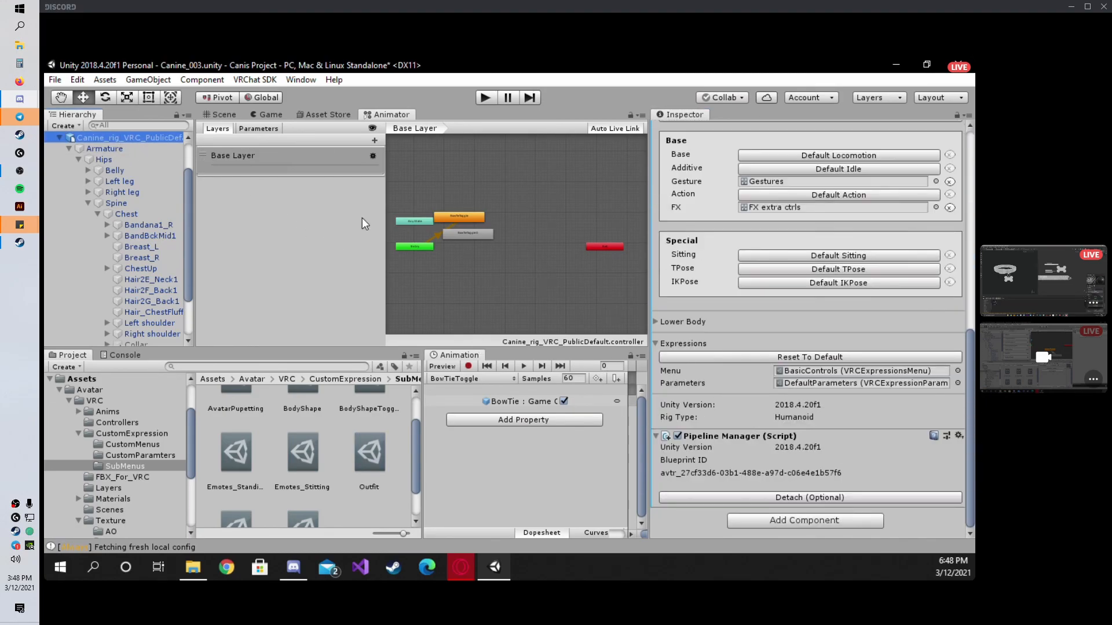